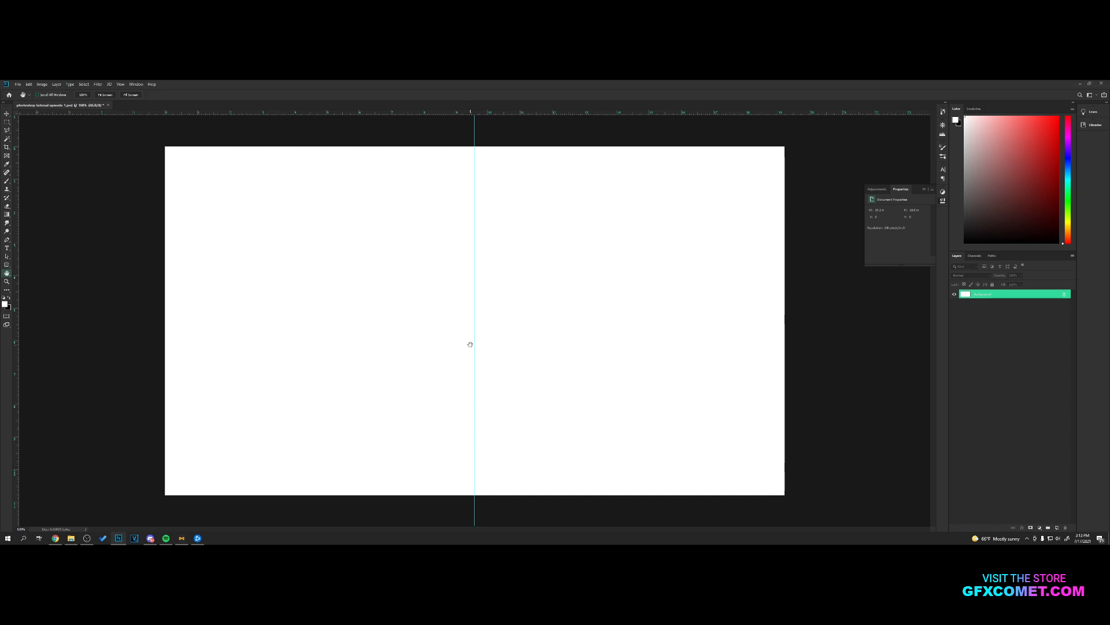
Step: Undo the vertical centre guide and add a new empty layer above the background
key(v)
key(ctrl+z)
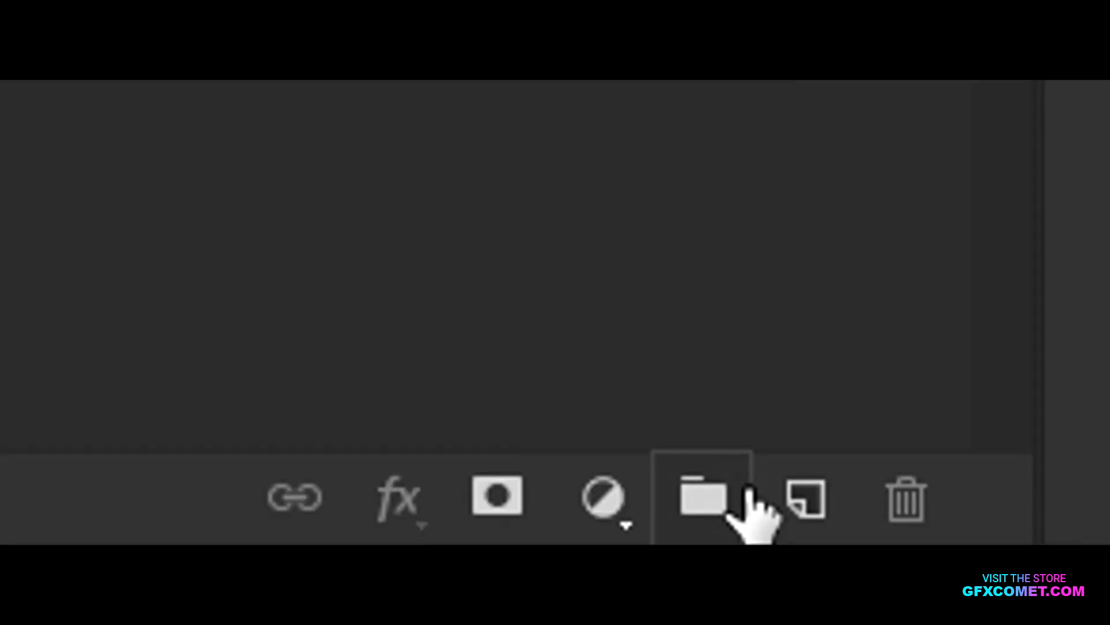
click(809, 489)
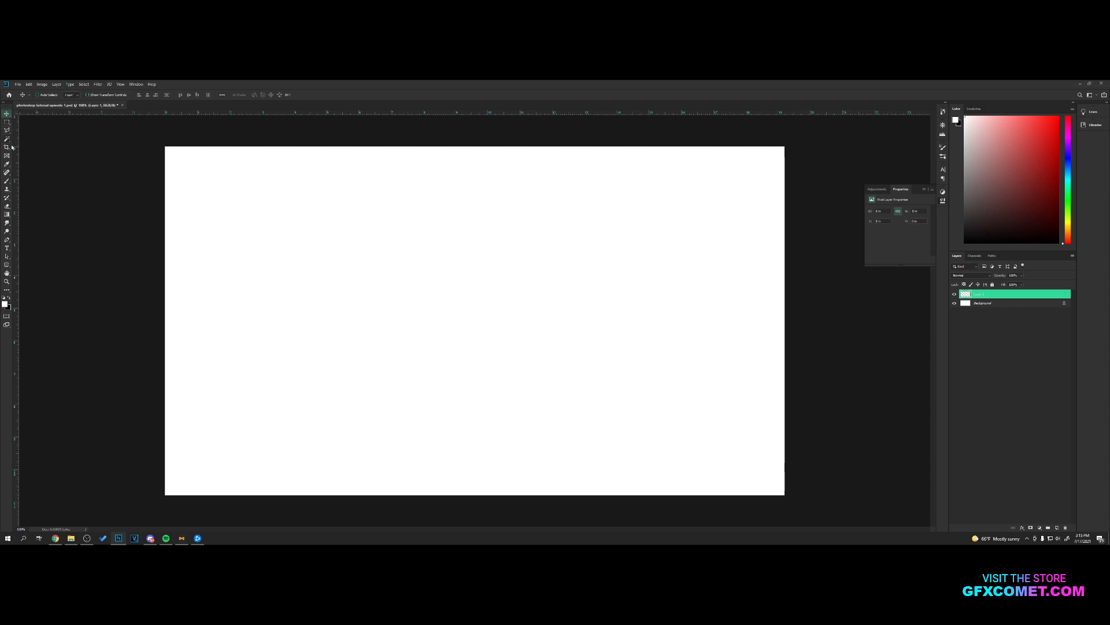
Step: Choose the standard Brush tool from the group of brush and pencil tools
click(8, 182)
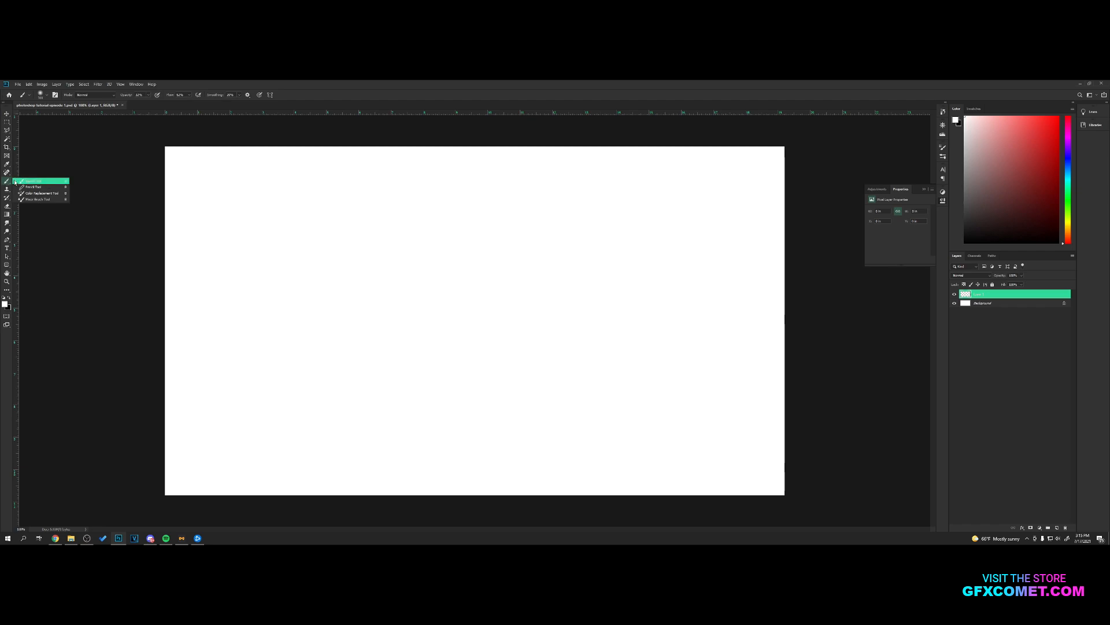
click(33, 181)
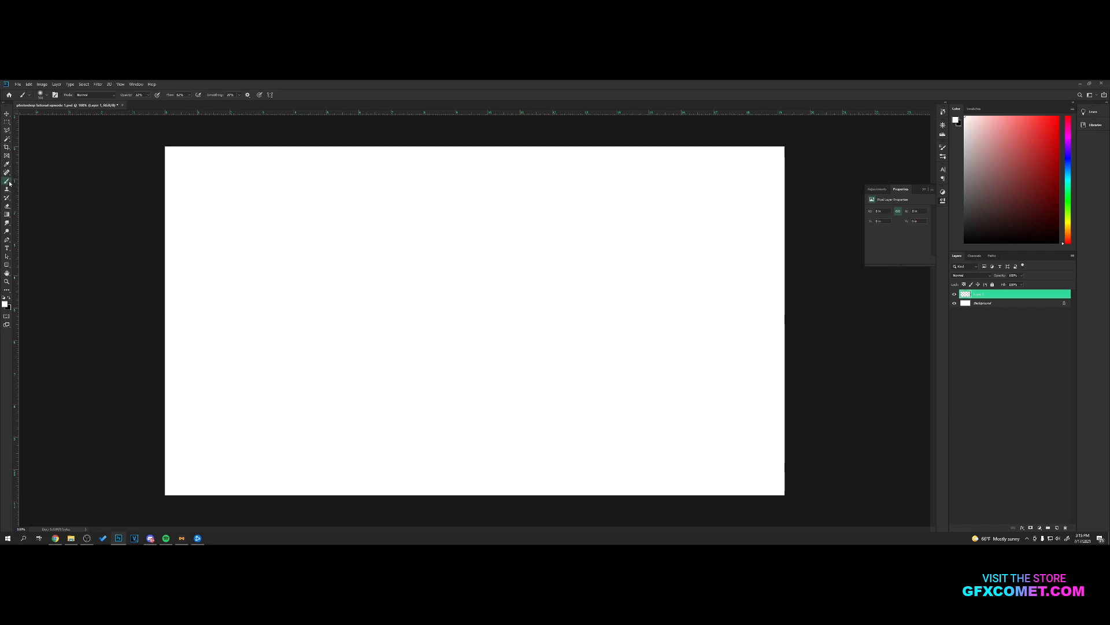
click(10, 184)
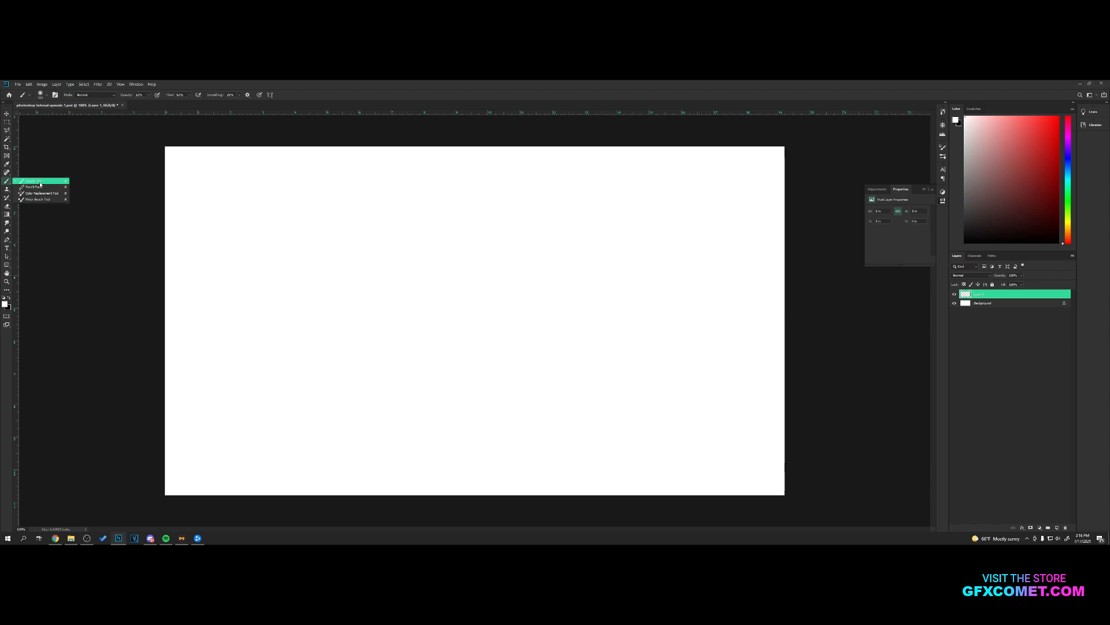
right_click(6, 183)
click(33, 183)
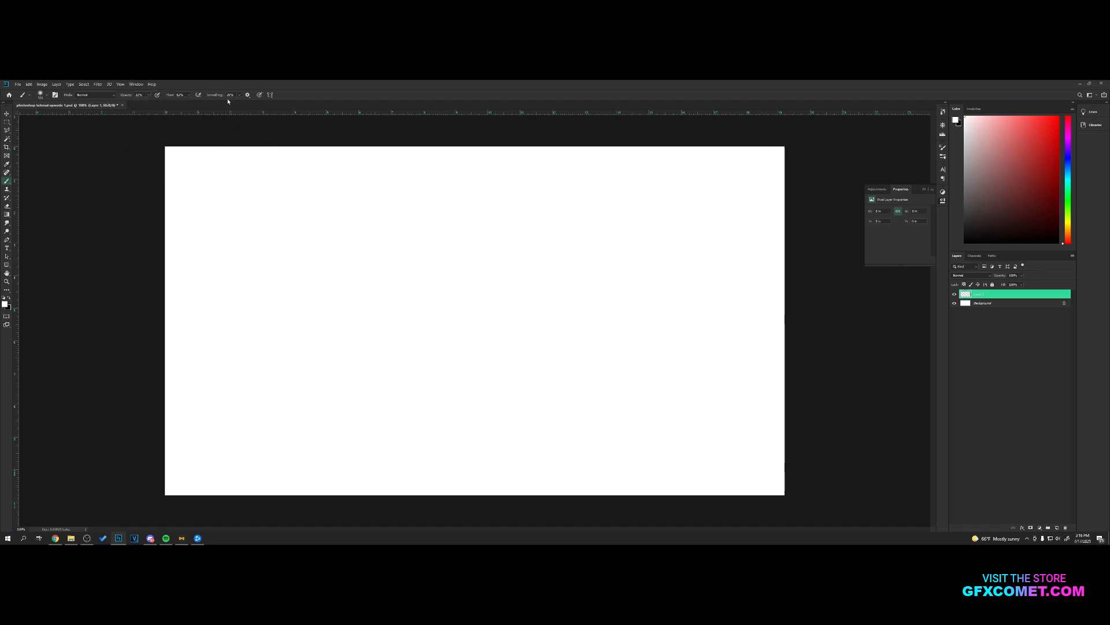
Step: Set the brush opacity and flow to 100% and swap the colours so black is the foreground
click(126, 95)
click(115, 95)
click(123, 96)
drag(123, 96, 189, 96)
click(10, 299)
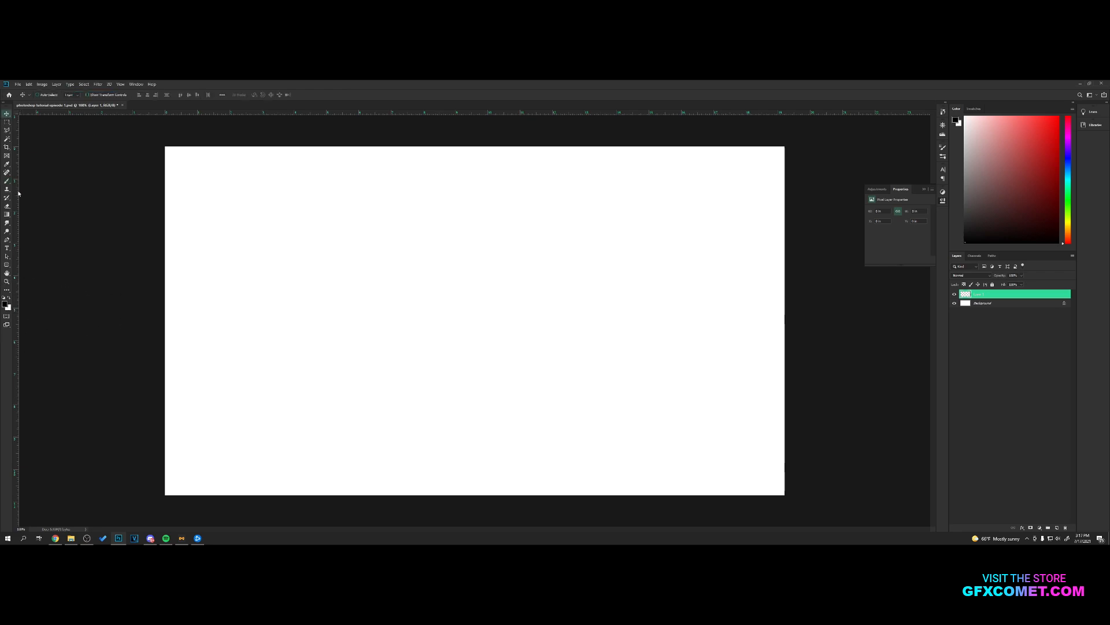
Step: Reduce the brush size, paint a soft black wavy line across the upper canvas and handwrite "GFX Comet" beneath it
key(bracketleft)
key(bracketleft)
key(bracketleft)
key(bracketleft)
key(bracketleft)
key(bracketleft)
key(bracketleft)
key(bracketleft)
key(bracketleft)
key(bracketleft)
key(bracketleft)
key(bracketleft)
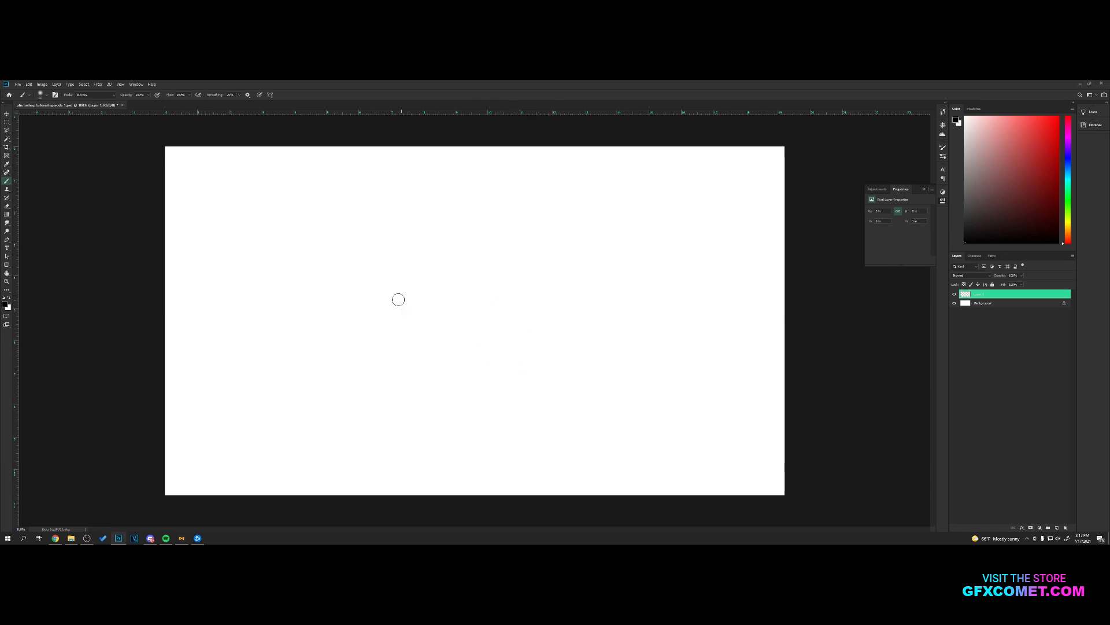
key(bracketleft)
key(bracketleft)
mouse_move(247, 275)
mouse_down()
mouse_move(284, 238)
mouse_move(347, 271)
mouse_move(401, 231)
mouse_move(432, 261)
mouse_move(477, 258)
mouse_move(521, 232)
mouse_move(562, 277)
mouse_move(618, 240)
mouse_move(661, 264)
mouse_move(723, 238)
mouse_up()
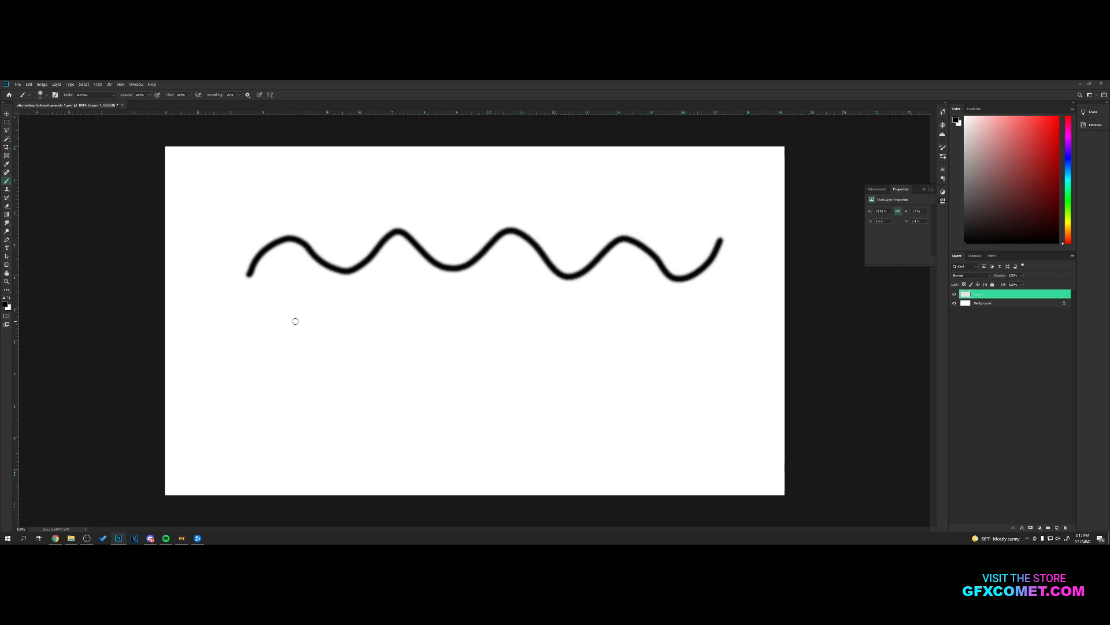
mouse_move(255, 331)
mouse_down()
mouse_move(235, 344)
mouse_move(263, 363)
mouse_up()
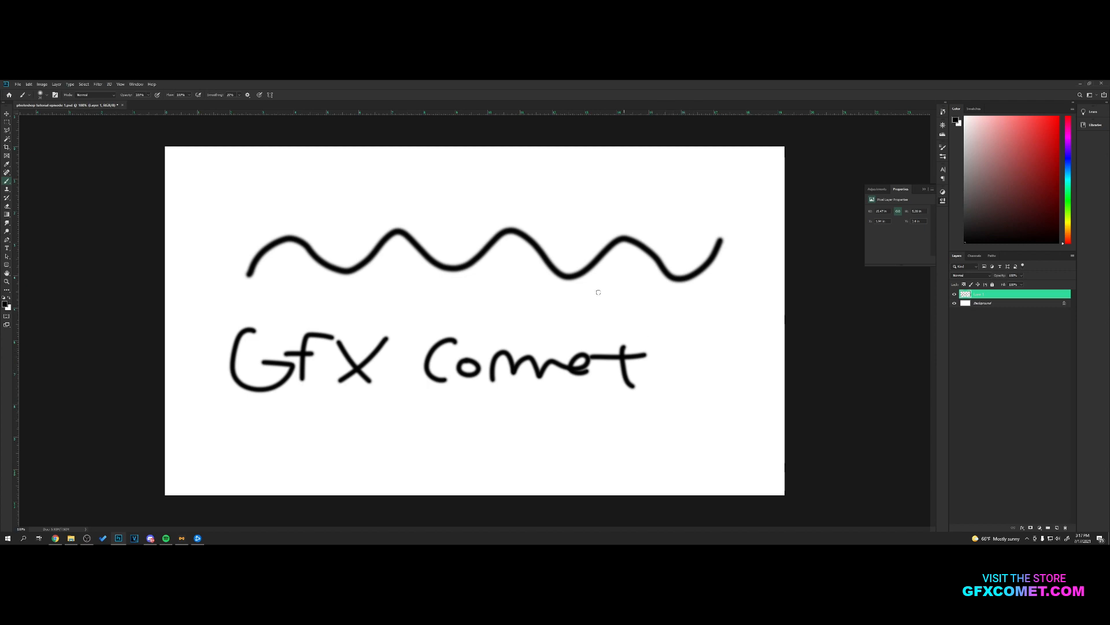
Step: Browse the brush presets and collapse the Dry Media, Wet Media and Special Effects brush groups
click(47, 96)
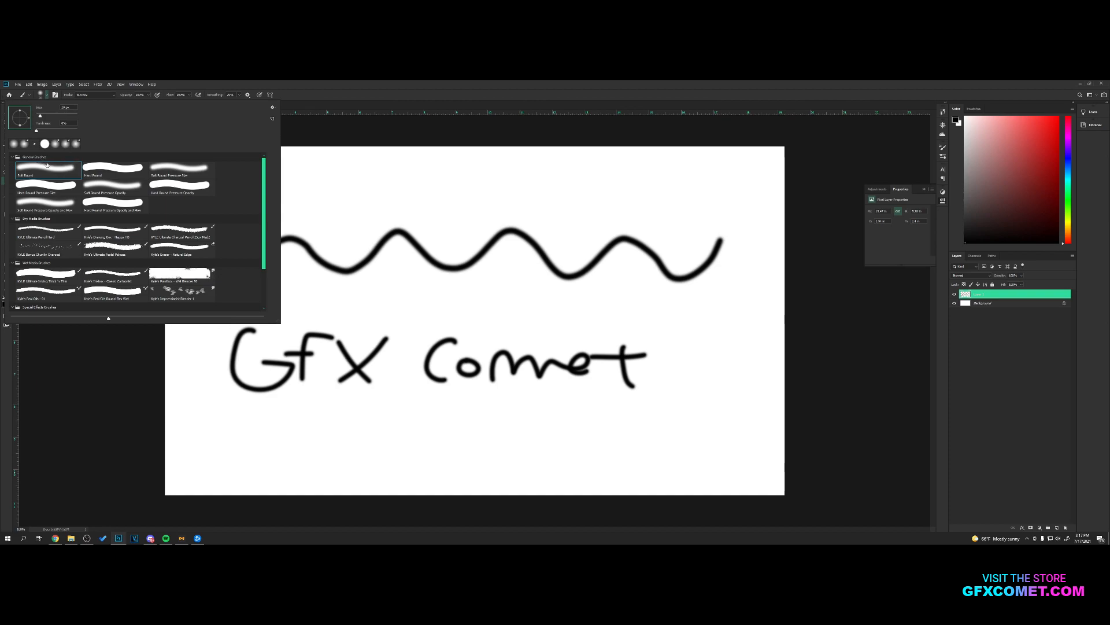
scroll(167, 224, down, 3)
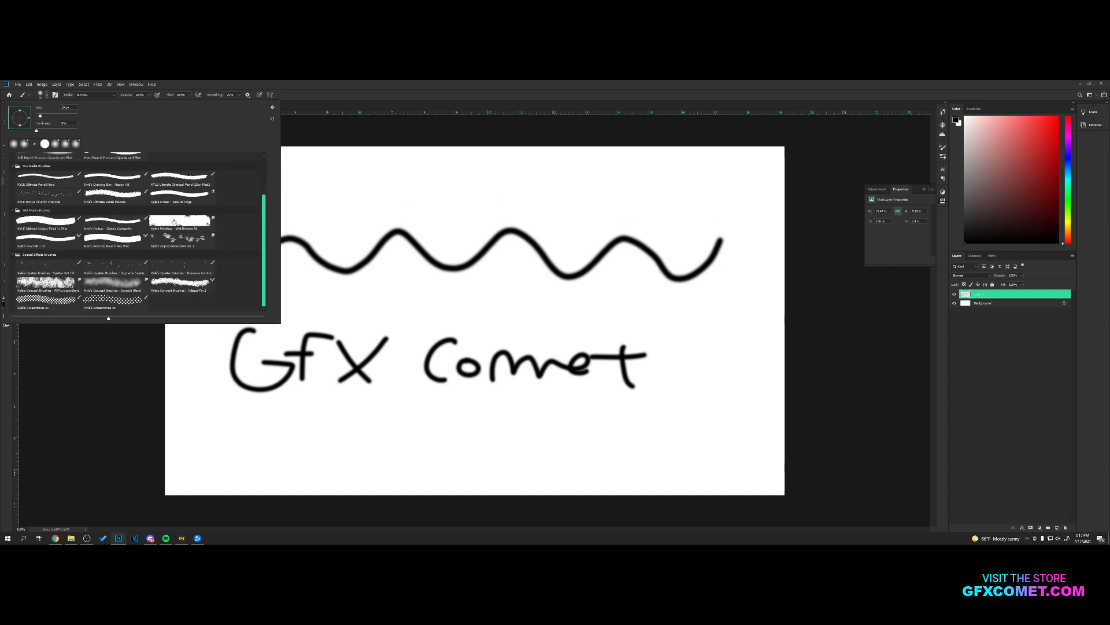
scroll(265, 275, up, 1)
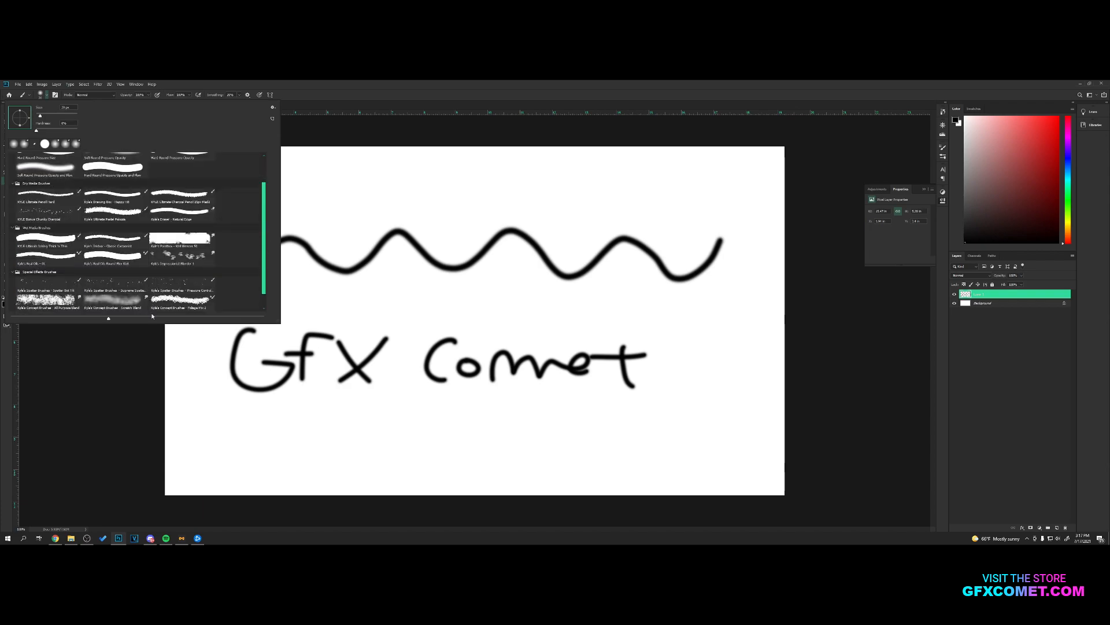
scroll(213, 259, up, 2)
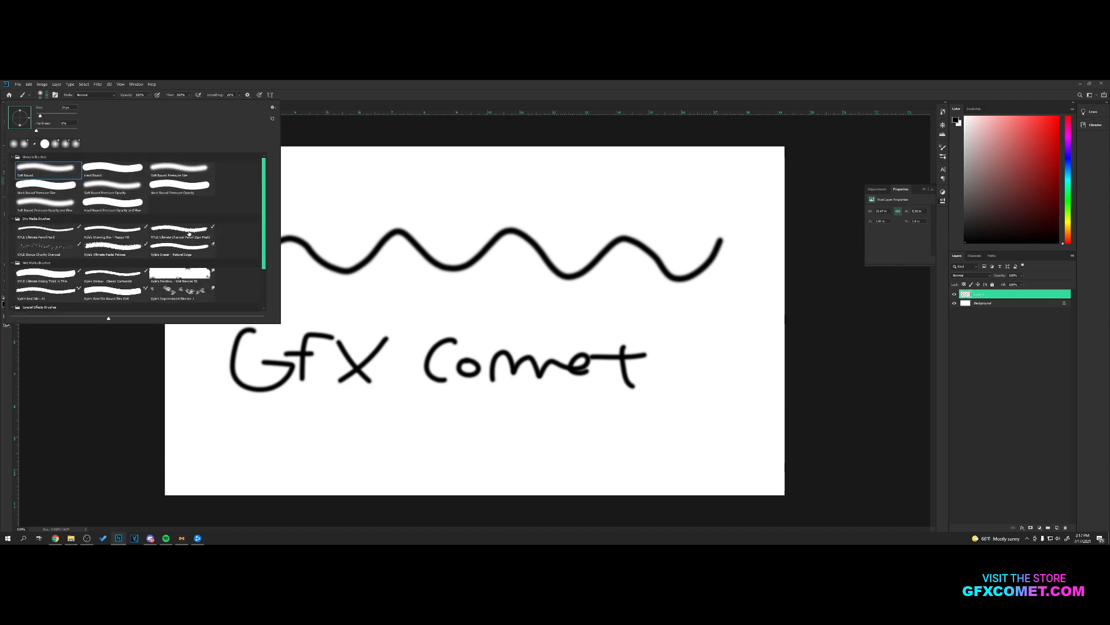
click(13, 219)
click(13, 228)
click(13, 237)
Step: Choose the Hard Round brush and paint a second wavy line below the "GFX Comet" lettering
click(59, 174)
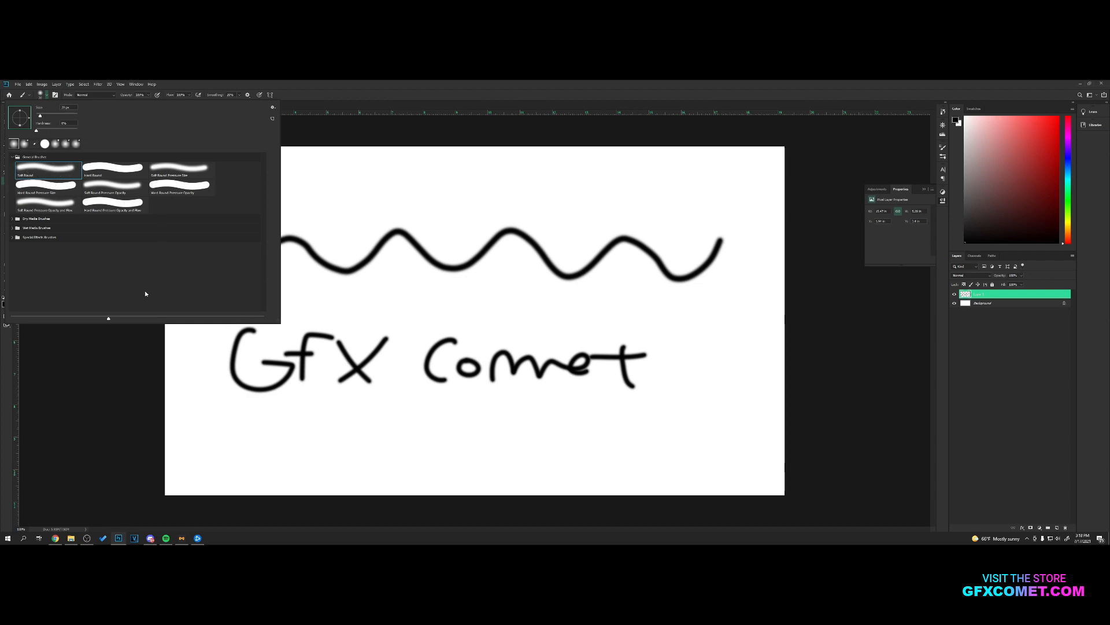
click(112, 168)
click(365, 82)
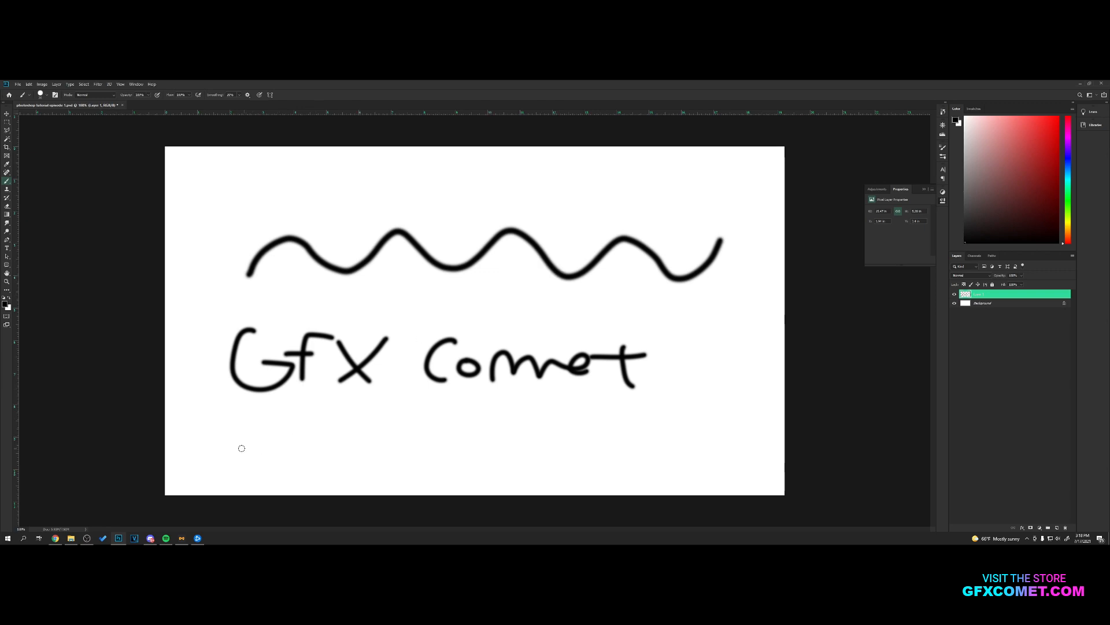
mouse_move(253, 458)
mouse_down()
mouse_move(285, 427)
mouse_move(323, 458)
mouse_move(412, 436)
mouse_move(448, 463)
mouse_move(499, 420)
mouse_move(542, 450)
mouse_move(589, 450)
mouse_move(634, 427)
mouse_move(697, 451)
mouse_move(725, 416)
mouse_up()
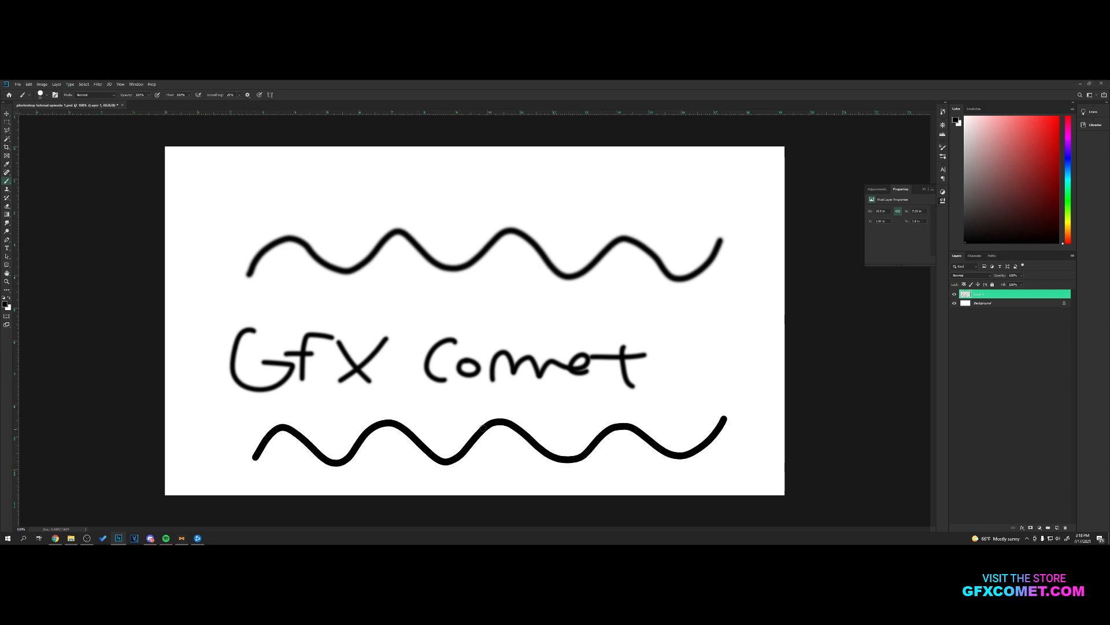
Step: Move the painted artwork up slightly and handwrite "Soft" with a small arrow pointing to the upper wavy line
key(v)
drag(627, 373, 631, 351)
key(t)
key(b)
mouse_move(326, 177)
mouse_down()
mouse_move(329, 193)
mouse_move(379, 178)
mouse_up()
drag(375, 172, 399, 171)
drag(393, 164, 395, 178)
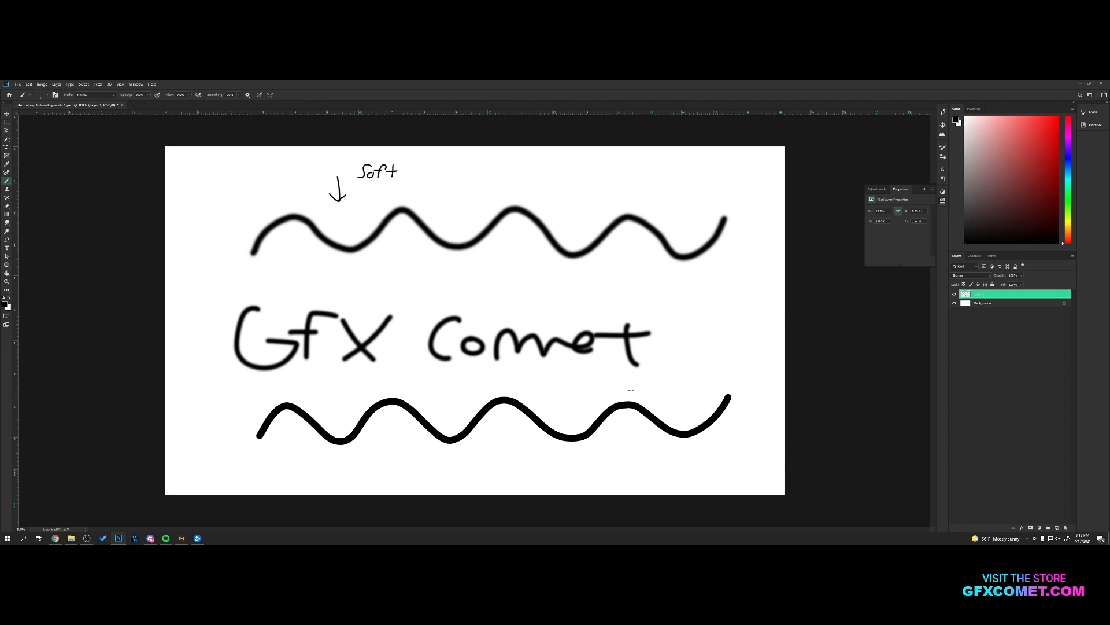
Step: Draw a small arrow pointing to the lower wavy line and handwrite "Hard" beside it
drag(692, 377, 680, 406)
mouse_move(672, 395)
mouse_down()
mouse_move(688, 400)
mouse_move(698, 368)
mouse_up()
drag(698, 363, 709, 361)
mouse_move(708, 357)
mouse_down()
mouse_move(707, 368)
mouse_move(745, 363)
mouse_up()
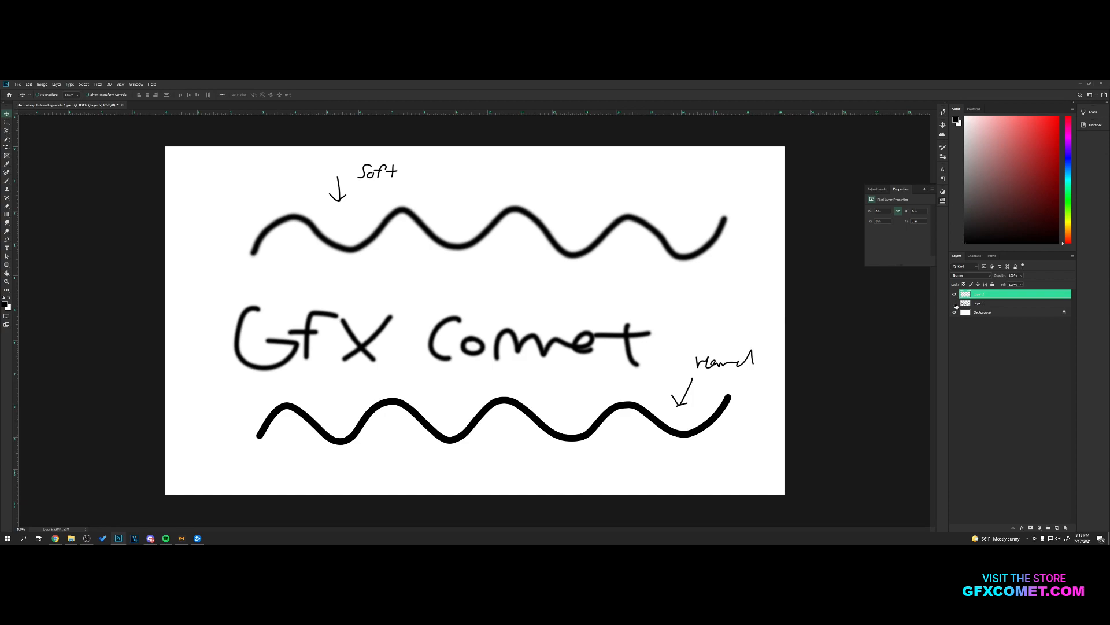
Step: Hide Layer 1 and enlarge the Hard Round brush for painting on the empty layer above it
click(955, 303)
click(7, 180)
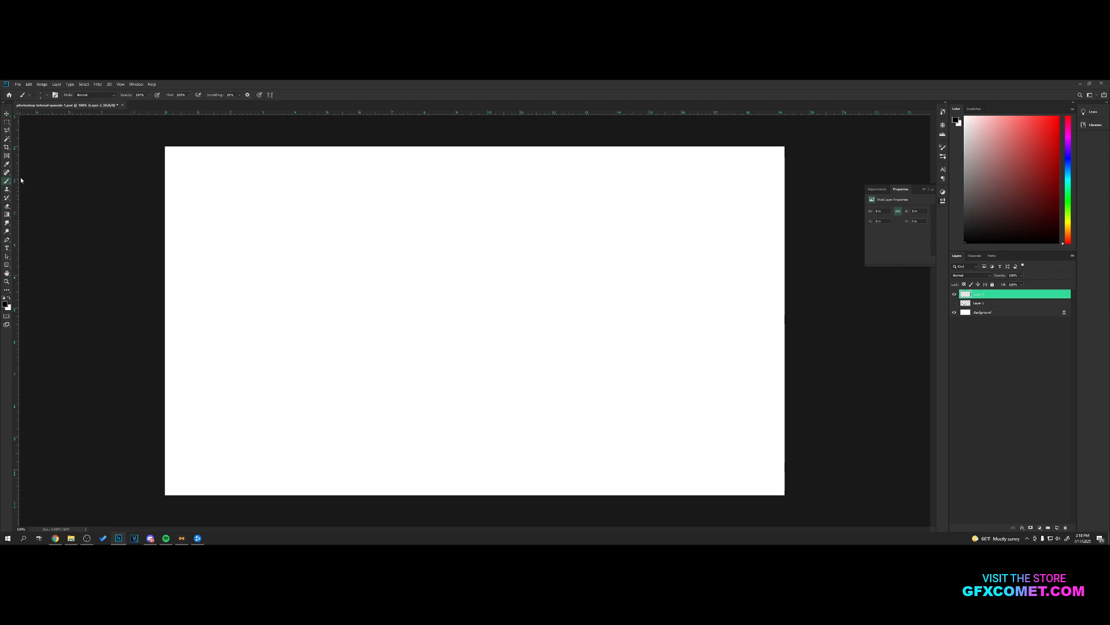
click(47, 95)
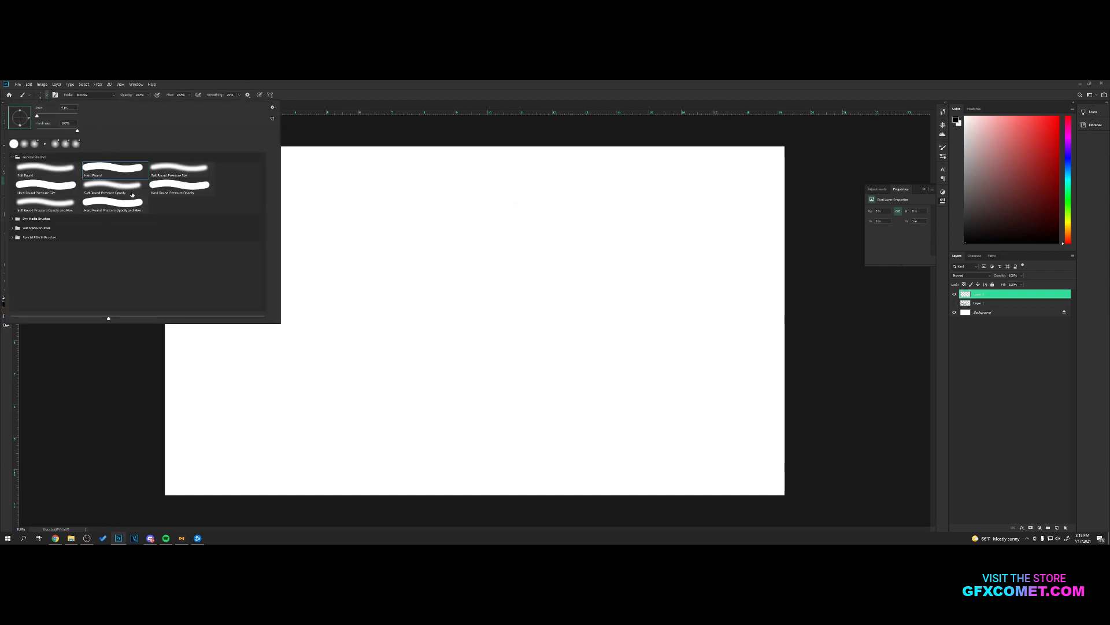
click(394, 116)
key(bracketright)
key(bracketright)
key(bracketright)
key(bracketright)
key(bracketright)
key(bracketright)
key(bracketright)
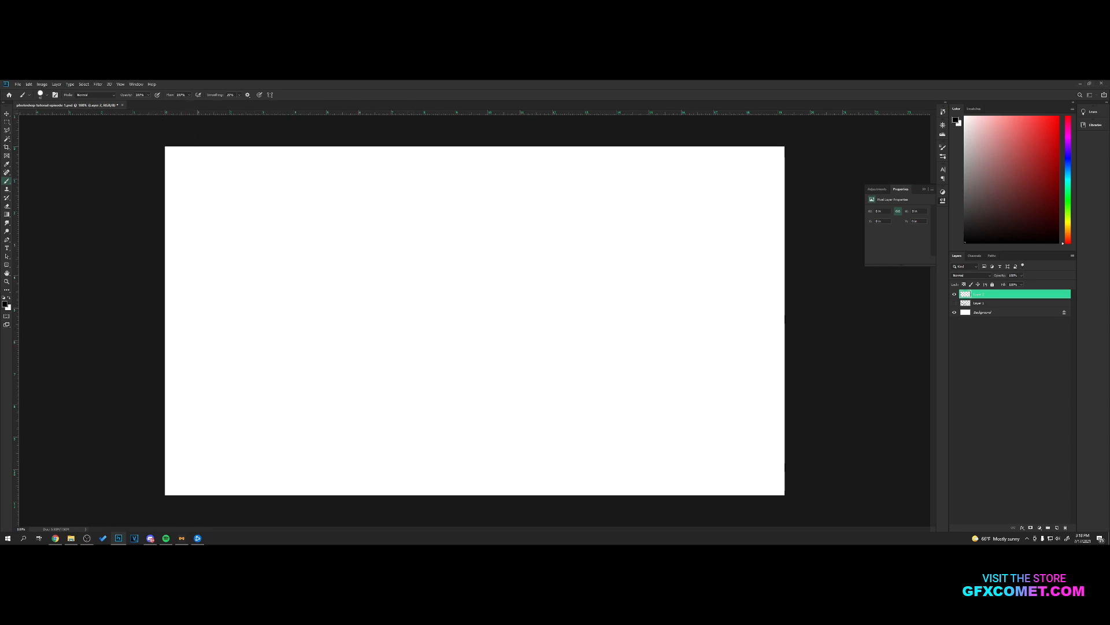
Step: Lower the brush flow and paint several black wavy, looping and thick strokes across the upper half of the canvas
drag(171, 95, 151, 102)
mouse_move(240, 230)
mouse_down()
mouse_move(306, 209)
mouse_move(362, 229)
mouse_move(382, 191)
mouse_up()
drag(398, 232, 518, 201)
drag(514, 246, 561, 211)
mouse_move(571, 253)
mouse_down()
mouse_move(598, 263)
mouse_move(527, 306)
mouse_move(554, 293)
mouse_up()
mouse_move(439, 283)
mouse_down()
mouse_move(422, 329)
mouse_move(348, 328)
mouse_move(438, 293)
mouse_up()
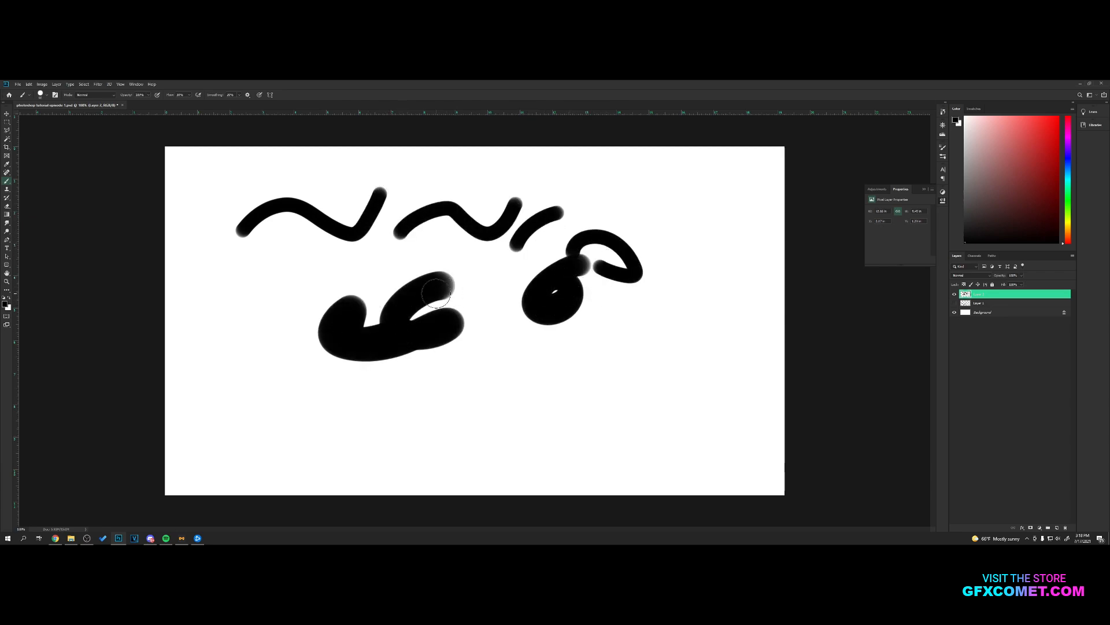
Step: Lower the flow further and build up overlapping translucent strokes across the lower canvas and a dark round patch at the right end
drag(171, 97, 166, 96)
mouse_move(207, 404)
mouse_down()
mouse_move(254, 378)
mouse_move(366, 401)
mouse_move(306, 399)
mouse_up()
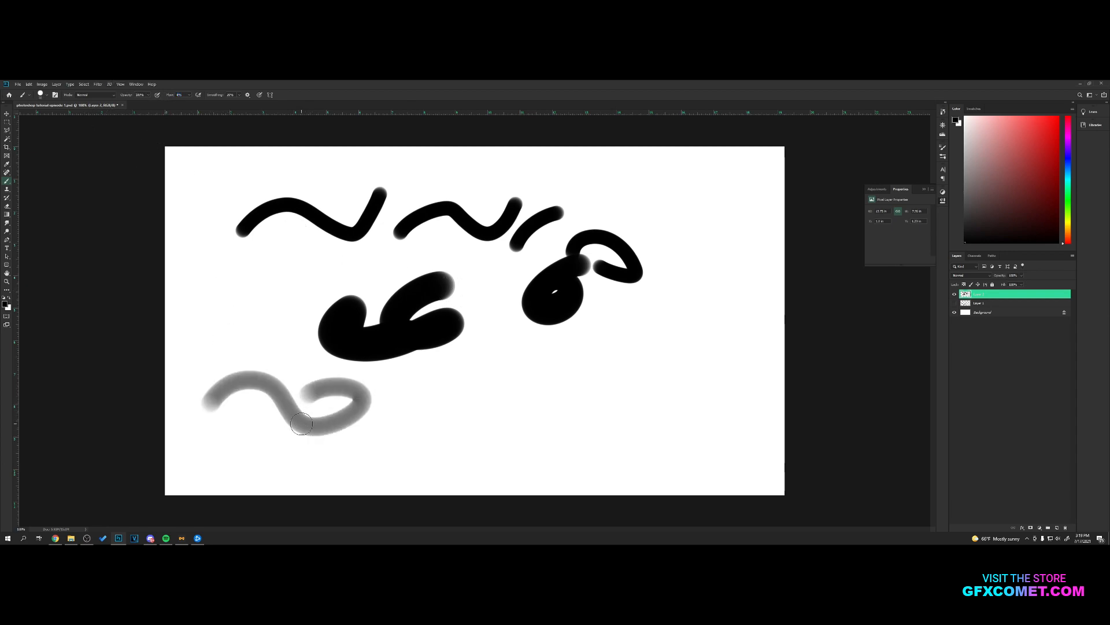
mouse_move(211, 445)
mouse_down()
mouse_move(259, 421)
mouse_move(333, 449)
mouse_move(395, 404)
mouse_move(479, 427)
mouse_move(578, 376)
mouse_move(688, 348)
mouse_move(654, 263)
mouse_up()
mouse_move(671, 300)
mouse_down()
mouse_move(650, 254)
mouse_move(709, 239)
mouse_move(716, 227)
mouse_move(697, 226)
mouse_move(714, 220)
mouse_move(701, 248)
mouse_up()
mouse_move(599, 375)
mouse_down()
mouse_move(509, 443)
mouse_move(602, 363)
mouse_move(498, 394)
mouse_up()
mouse_move(198, 435)
mouse_down()
mouse_move(247, 429)
mouse_move(359, 447)
mouse_move(386, 417)
mouse_move(294, 394)
mouse_move(309, 396)
mouse_move(298, 415)
mouse_move(284, 396)
mouse_move(281, 408)
mouse_move(204, 399)
mouse_move(291, 404)
mouse_move(271, 405)
mouse_move(340, 387)
mouse_move(206, 440)
mouse_move(272, 430)
mouse_move(355, 448)
mouse_up()
mouse_move(401, 425)
mouse_down()
mouse_move(382, 431)
mouse_move(592, 403)
mouse_move(564, 440)
mouse_up()
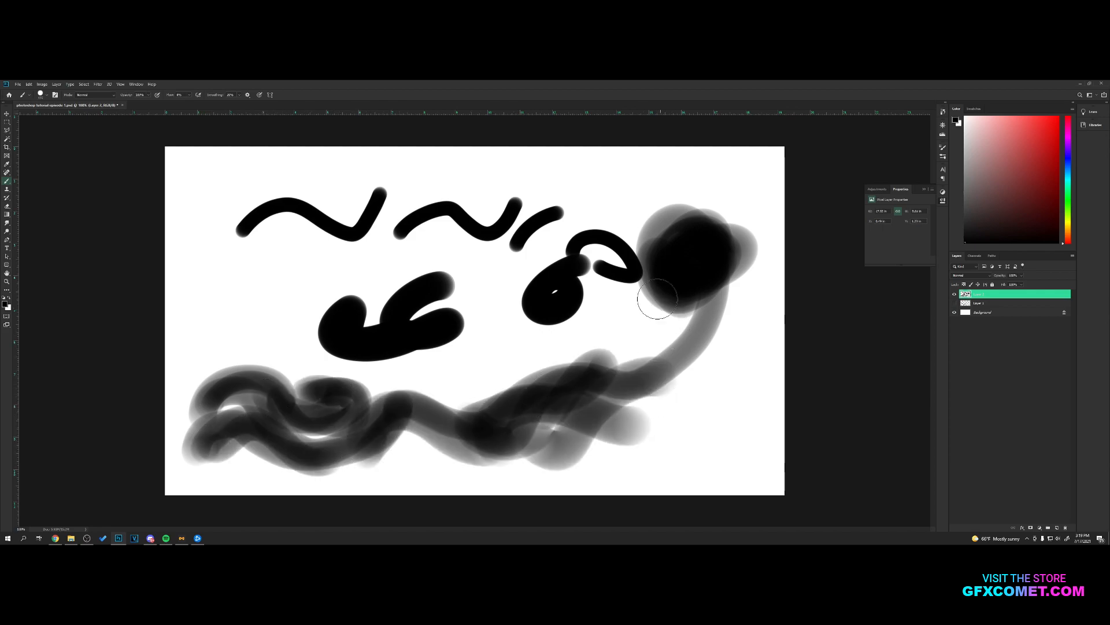
mouse_move(719, 272)
mouse_down()
mouse_move(674, 378)
mouse_move(597, 362)
mouse_move(694, 333)
mouse_move(575, 399)
mouse_up()
Step: Move the painted strokes upward and paint a small built-up dark patch in the canvas's lower-right corner
key(v)
key(shift+Up)
key(shift+Up)
key(shift+Up)
key(b)
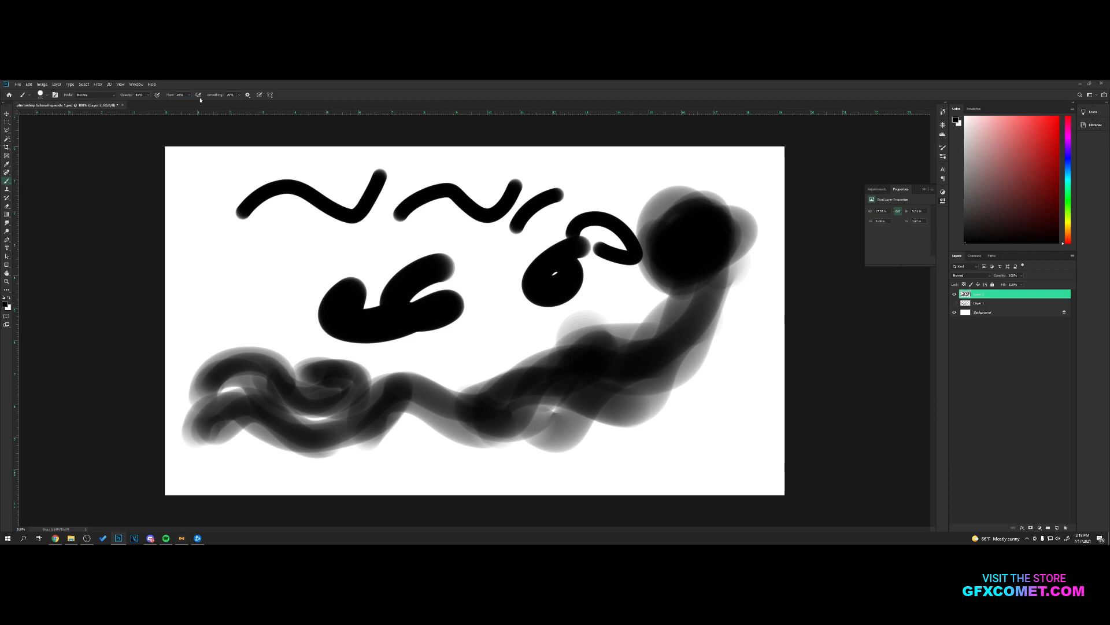
mouse_move(611, 466)
mouse_down()
mouse_move(633, 446)
mouse_move(714, 455)
mouse_move(651, 454)
mouse_move(701, 464)
mouse_move(662, 464)
mouse_move(671, 459)
mouse_move(685, 454)
mouse_move(664, 480)
mouse_move(693, 468)
mouse_move(654, 465)
mouse_move(688, 469)
mouse_move(662, 476)
mouse_move(646, 456)
mouse_up()
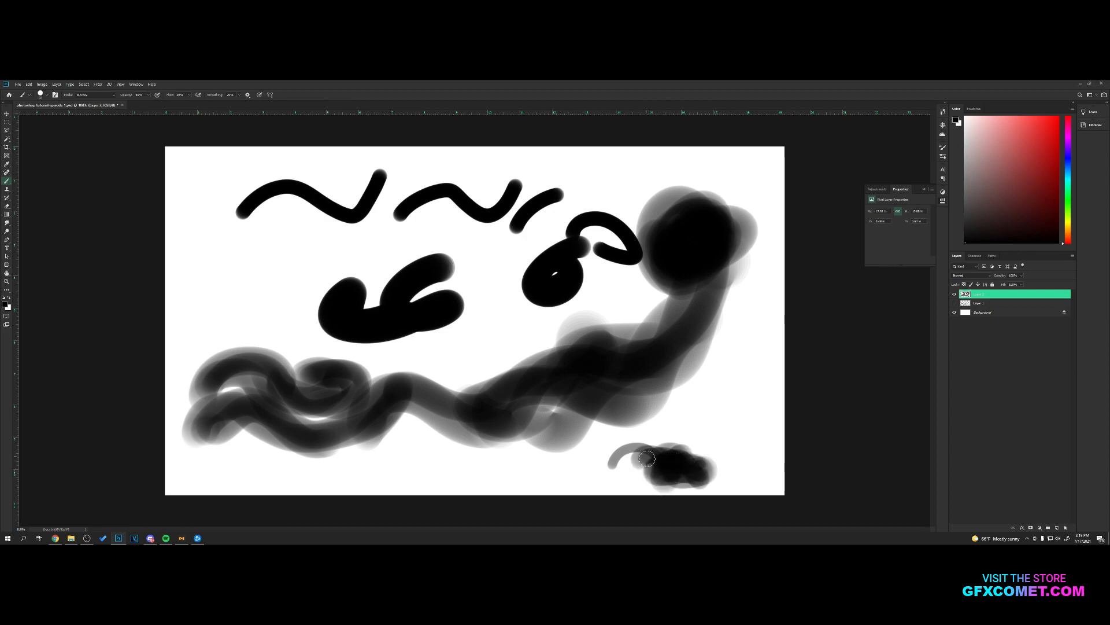
key(v)
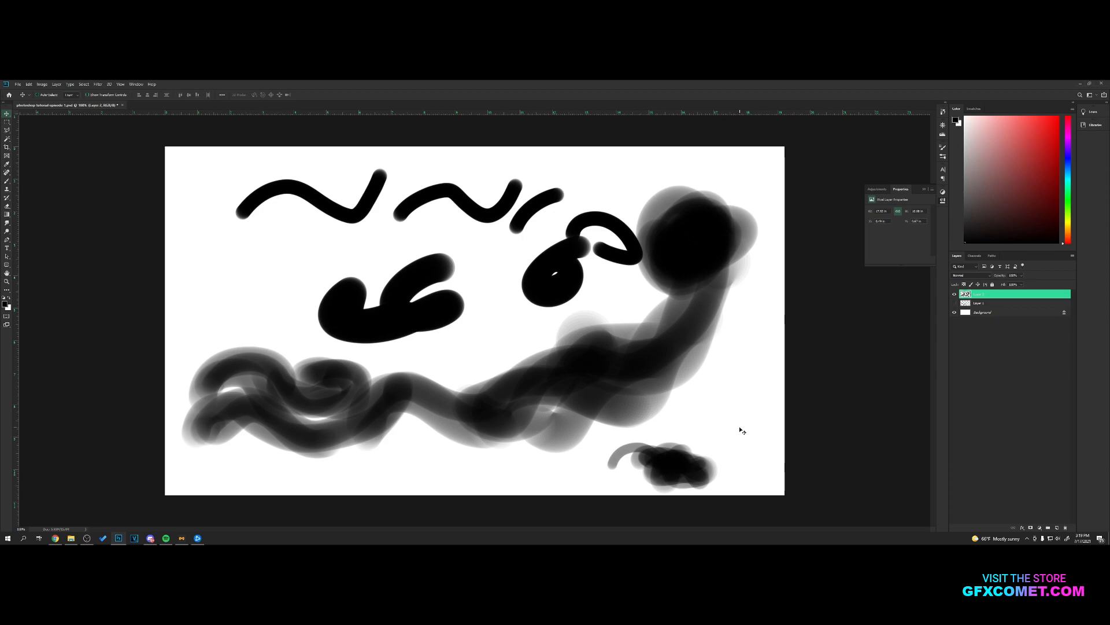
Step: Reshape the Hard Round brush tip into a flattened ellipse tilted at an angle
click(6, 183)
click(42, 94)
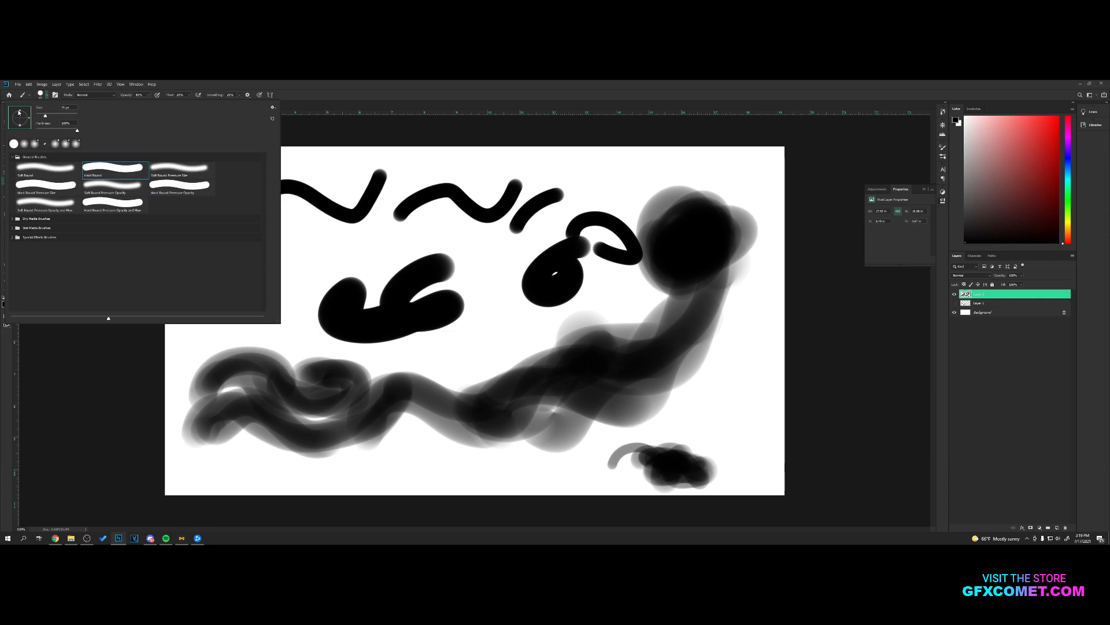
drag(20, 113, 22, 115)
drag(30, 118, 33, 115)
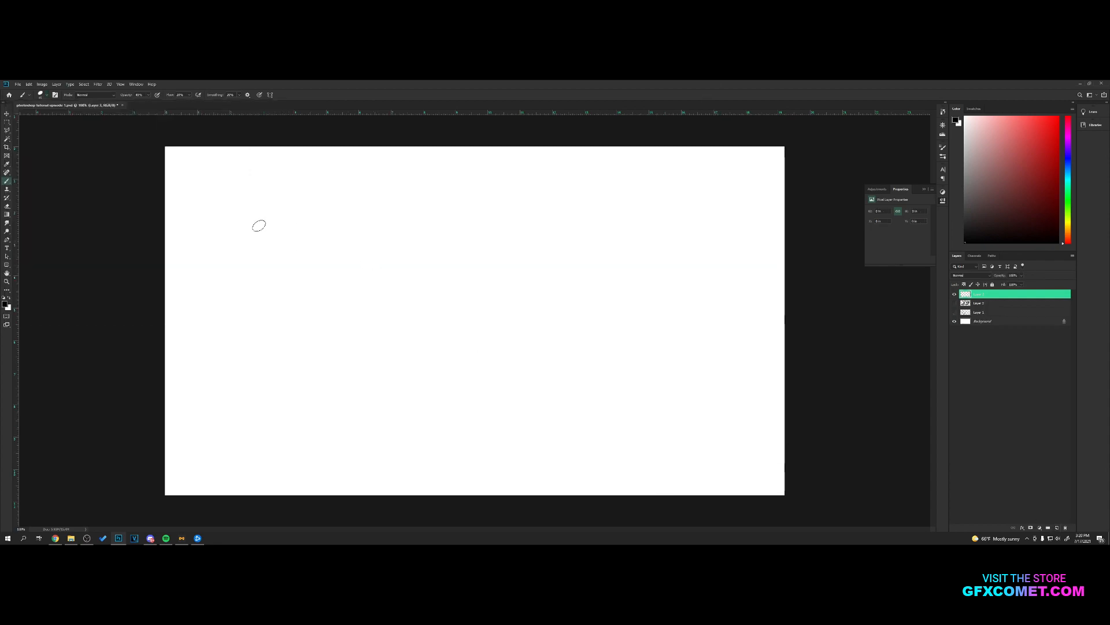
Step: Paint several overlapping translucent curved strokes with the elliptical tip in the upper-left part of the blank canvas
mouse_move(241, 231)
mouse_down()
mouse_move(289, 225)
mouse_move(362, 266)
mouse_move(377, 231)
mouse_up()
mouse_move(267, 233)
mouse_down()
mouse_move(303, 264)
mouse_move(355, 266)
mouse_up()
mouse_move(287, 250)
mouse_down()
mouse_move(313, 277)
mouse_move(342, 276)
mouse_up()
mouse_move(292, 263)
mouse_down()
mouse_move(343, 282)
mouse_move(397, 282)
mouse_up()
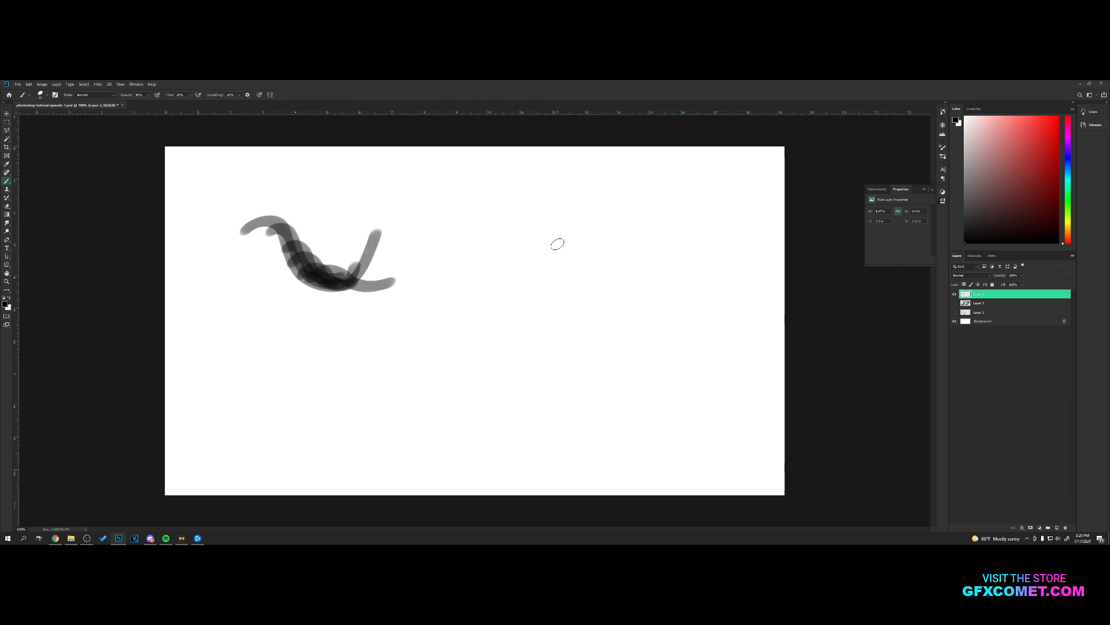
Step: Paint a short slanted patch, several long S-shaped curves and fine thin strokes on the right half of the canvas
mouse_move(634, 206)
mouse_down()
mouse_move(550, 225)
mouse_move(644, 200)
mouse_move(556, 227)
mouse_up()
mouse_move(609, 261)
mouse_down()
mouse_move(536, 315)
mouse_move(491, 275)
mouse_up()
drag(649, 287, 458, 344)
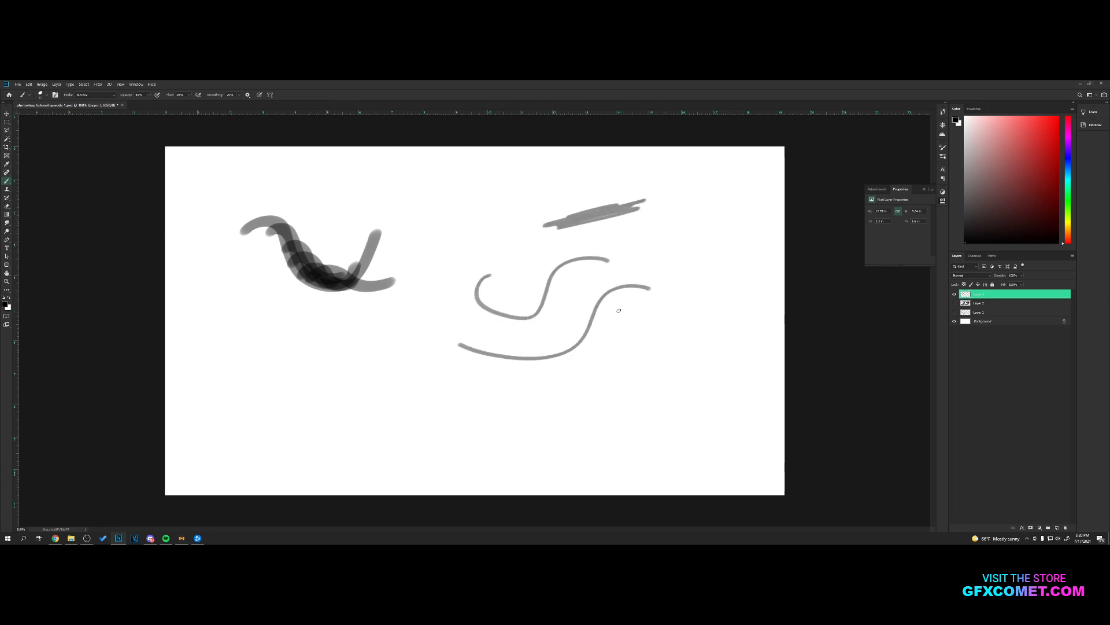
drag(674, 303, 464, 359)
drag(699, 222, 648, 237)
drag(729, 191, 710, 211)
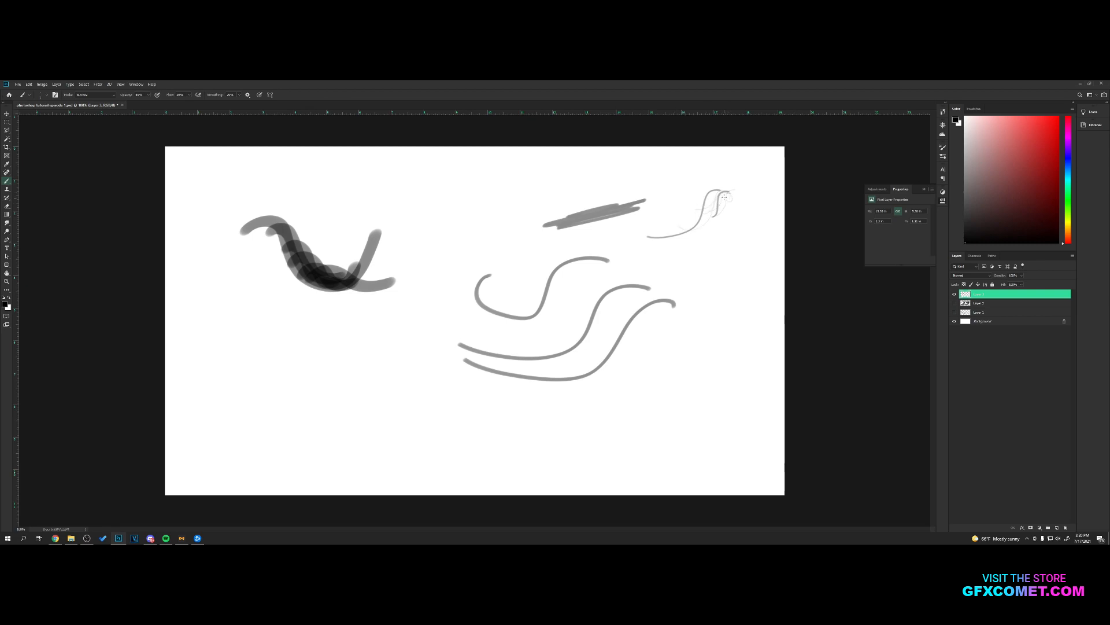
Step: Enlarge the brush tip in several increments and shrink it partway back
key(v)
key(b)
key(bracketright)
key(bracketright)
key(bracketright)
key(bracketright)
key(bracketright)
key(bracketright)
key(bracketright)
key(bracketleft)
key(bracketleft)
key(bracketleft)
key(bracketleft)
Step: Add a text layer with an opening and a closing square bracket below the dark strokes on the canvas's left half
key(t)
click(280, 385)
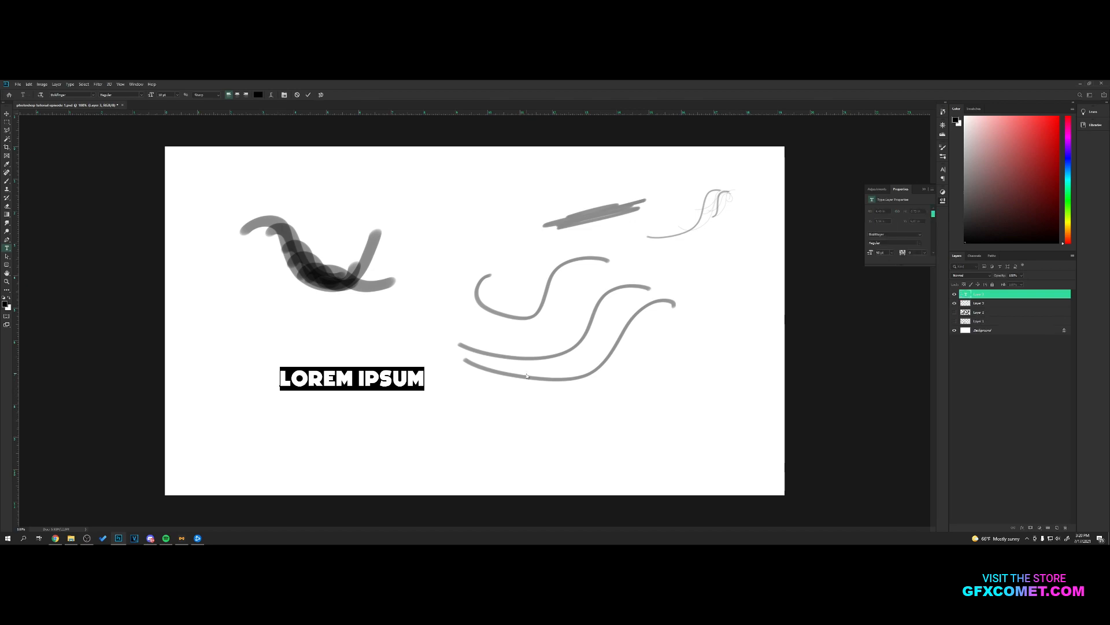
text(I])
key(BackSpace)
text(])
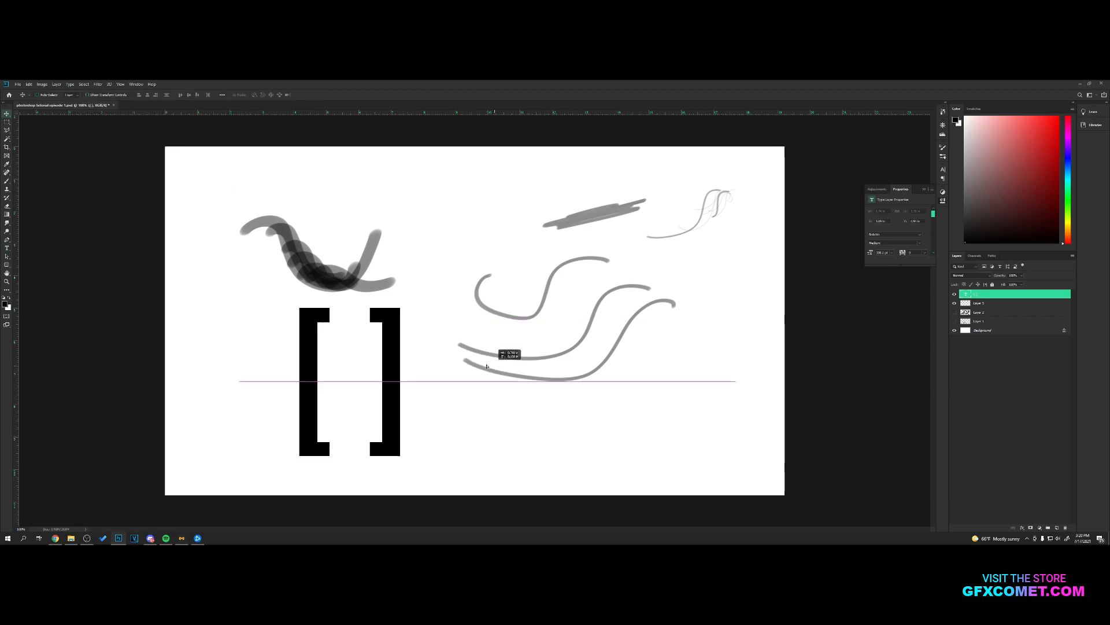
Step: Scale the bracket text down slightly and reposition it below the dark strokes on the canvas's left half
drag(426, 326, 386, 324)
key(ctrl+t)
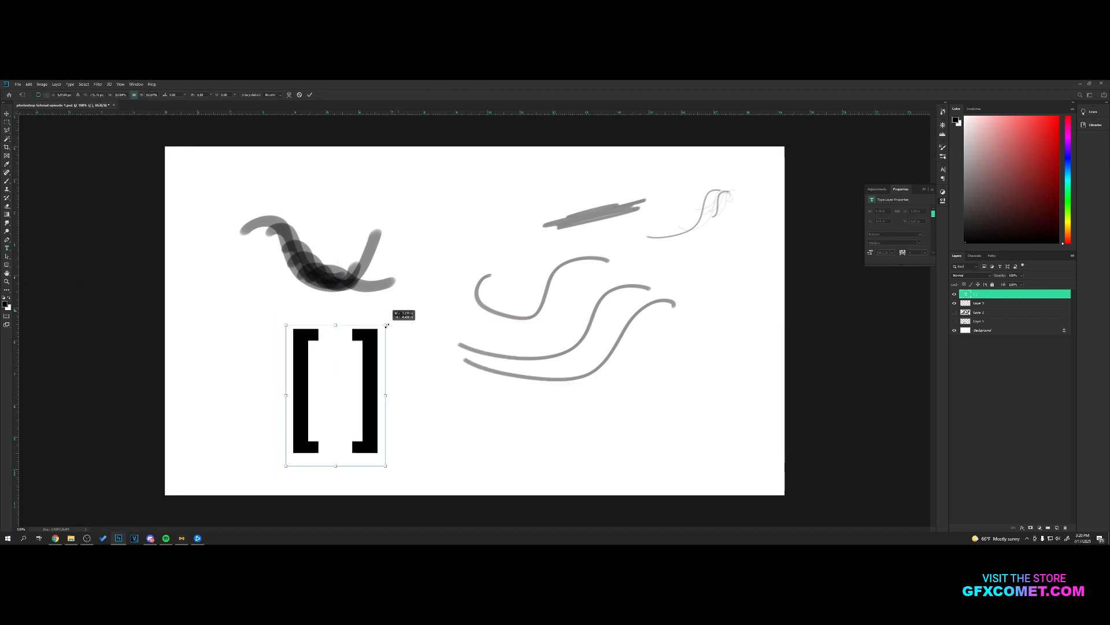
key(Return)
drag(396, 380, 391, 364)
Step: Add a new layer and step the brush tip size down, well up, and partway back down
key(ctrl+shift+alt+n)
key(b)
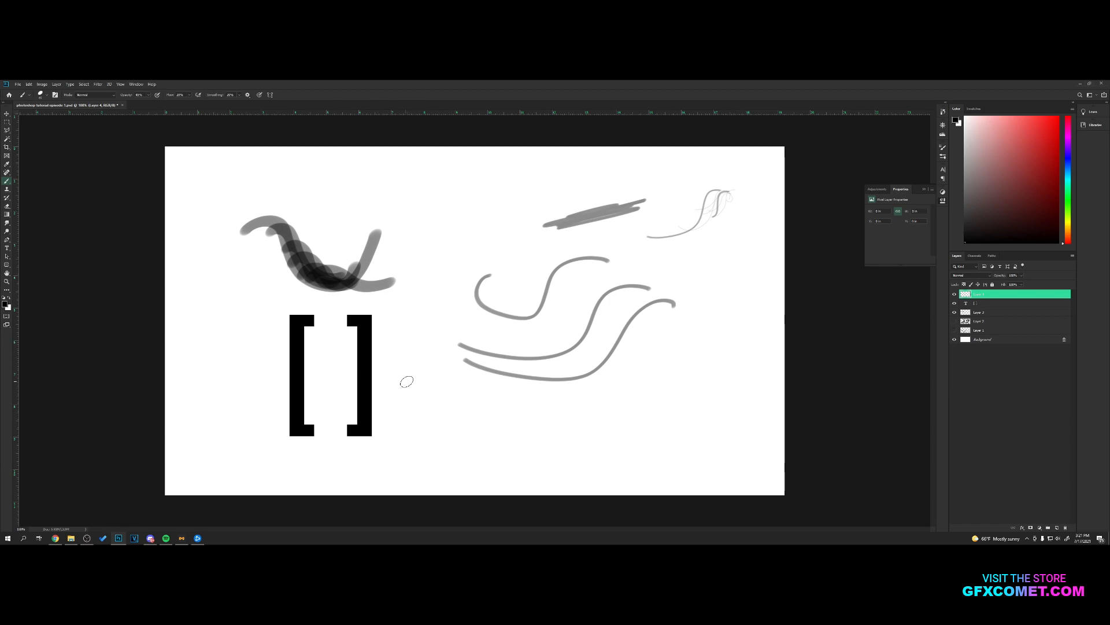
key(bracketleft)
key(bracketleft)
key(bracketleft)
key(bracketleft)
key(bracketleft)
key(bracketright)
key(bracketright)
key(bracketright)
key(bracketright)
key(bracketright)
key(bracketright)
key(bracketright)
key(bracketright)
key(bracketright)
key(bracketright)
key(bracketright)
key(bracketright)
key(bracketright)
key(bracketright)
key(bracketright)
key(bracketright)
key(bracketright)
key(bracketright)
key(bracketright)
key(bracketright)
key(bracketleft)
key(bracketleft)
key(bracketleft)
key(bracketleft)
key(bracketleft)
key(bracketleft)
key(bracketleft)
key(bracketleft)
key(bracketleft)
key(bracketleft)
key(bracketleft)
key(bracketleft)
key(bracketleft)
key(bracketleft)
key(bracketleft)
Step: Paint thick overlapping strokes over the start of the upper S-curve and a thin wavy line across the lowest curve
mouse_move(493, 275)
mouse_down()
mouse_move(487, 306)
mouse_move(544, 304)
mouse_move(493, 278)
mouse_move(481, 307)
mouse_move(514, 317)
mouse_up()
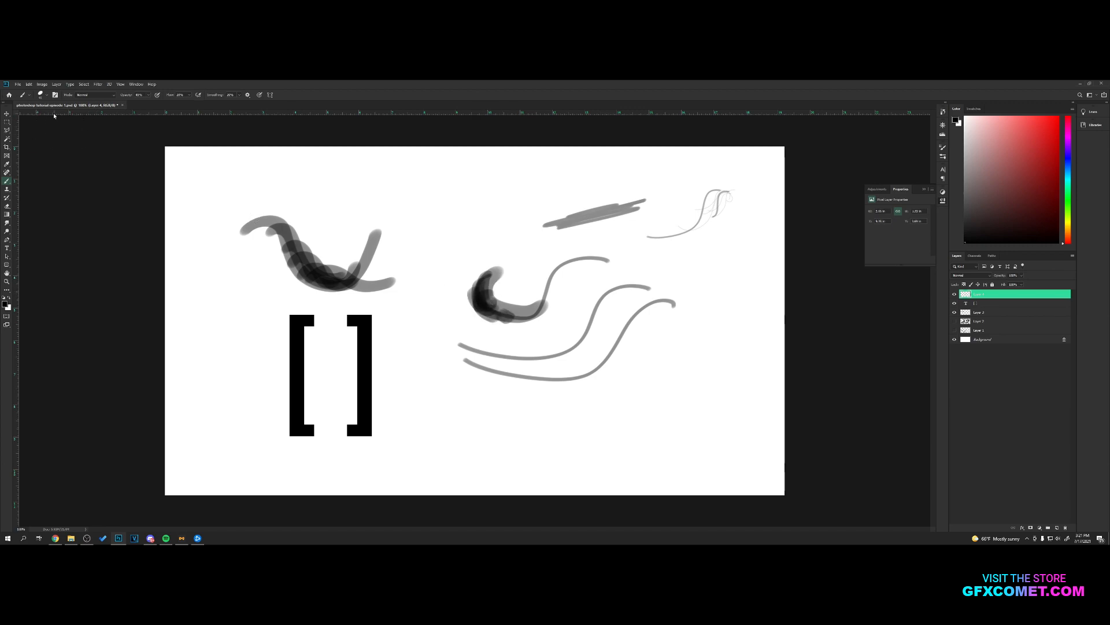
click(41, 94)
drag(46, 115, 41, 117)
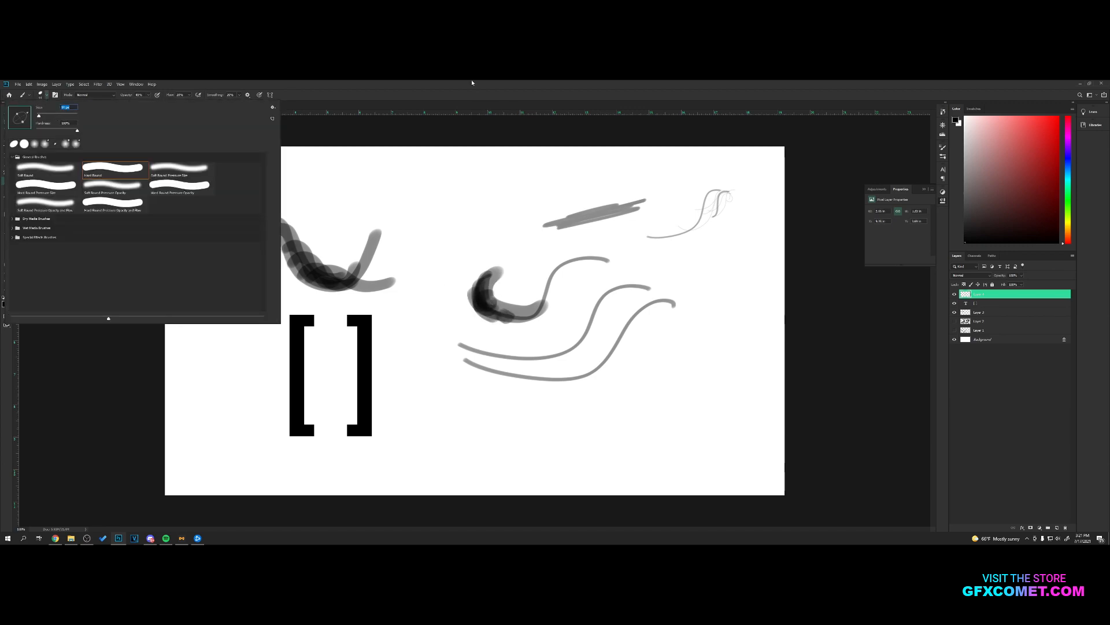
key(Return)
mouse_move(490, 416)
mouse_down()
mouse_move(627, 400)
mouse_move(654, 388)
mouse_up()
Step: Enlarge the elliptical brush tip again through the brush preset size setting
click(41, 94)
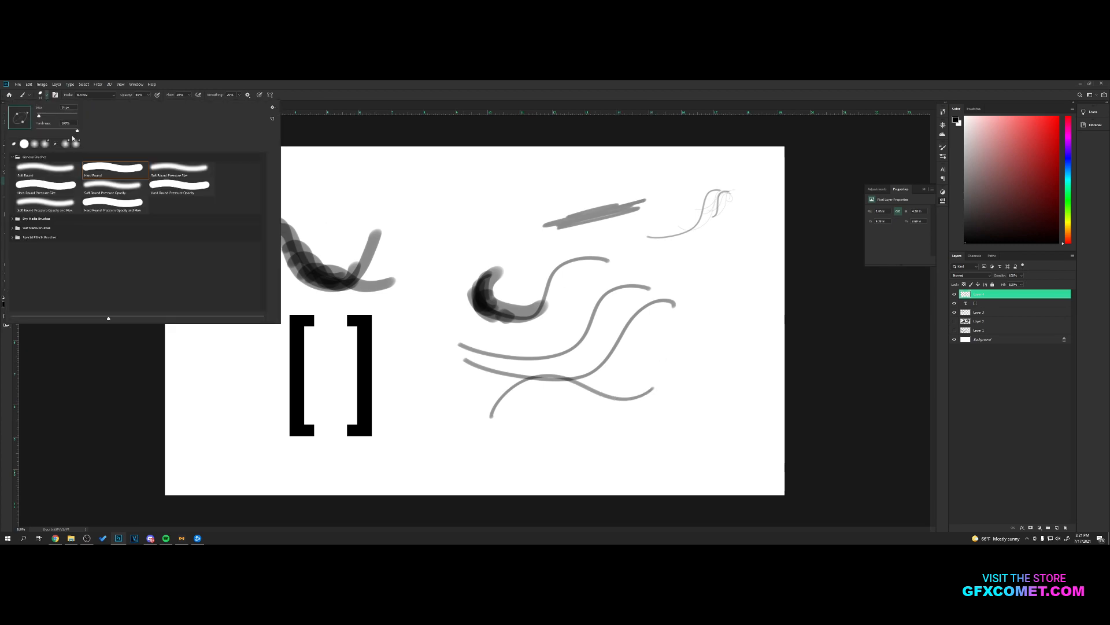
key(Return)
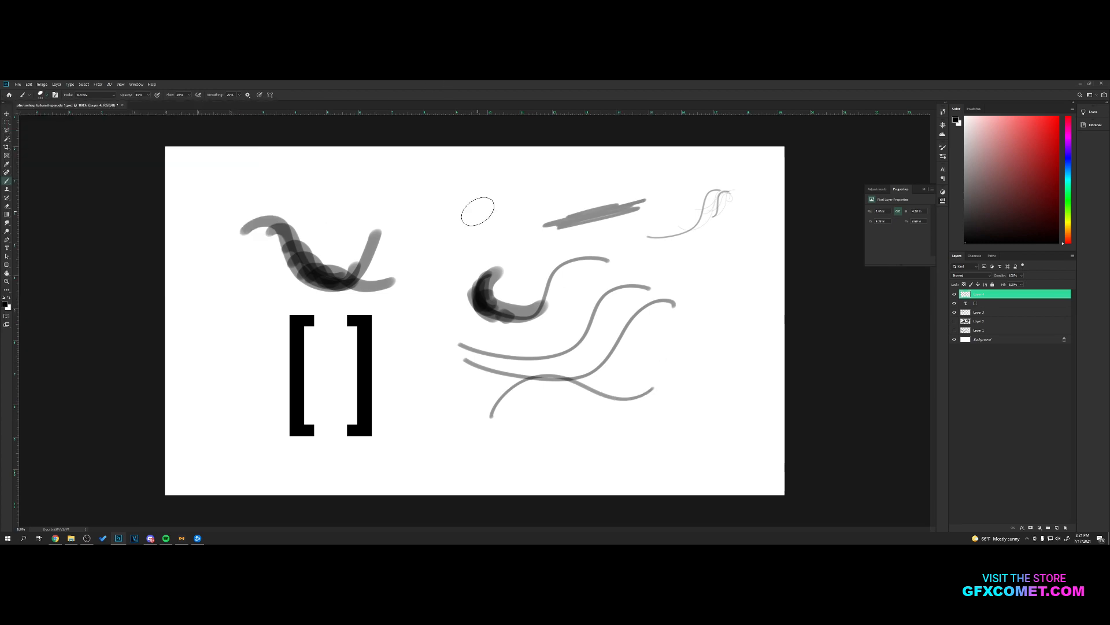
click(500, 310)
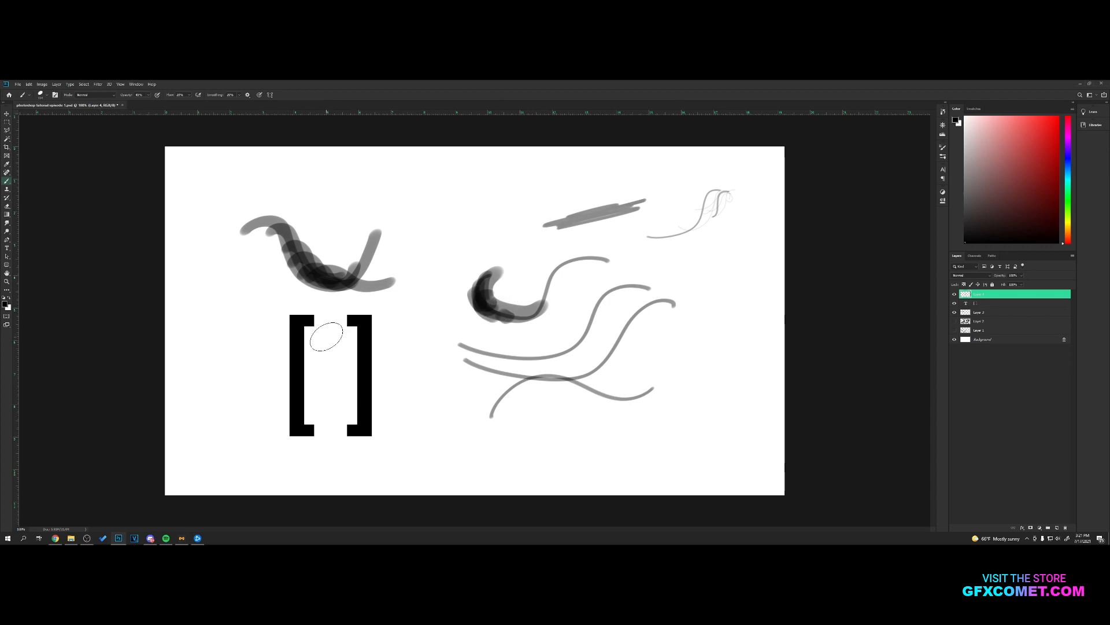
Step: Show the Brush Settings and locate the Brush Settings entry in the list of available windows
click(943, 149)
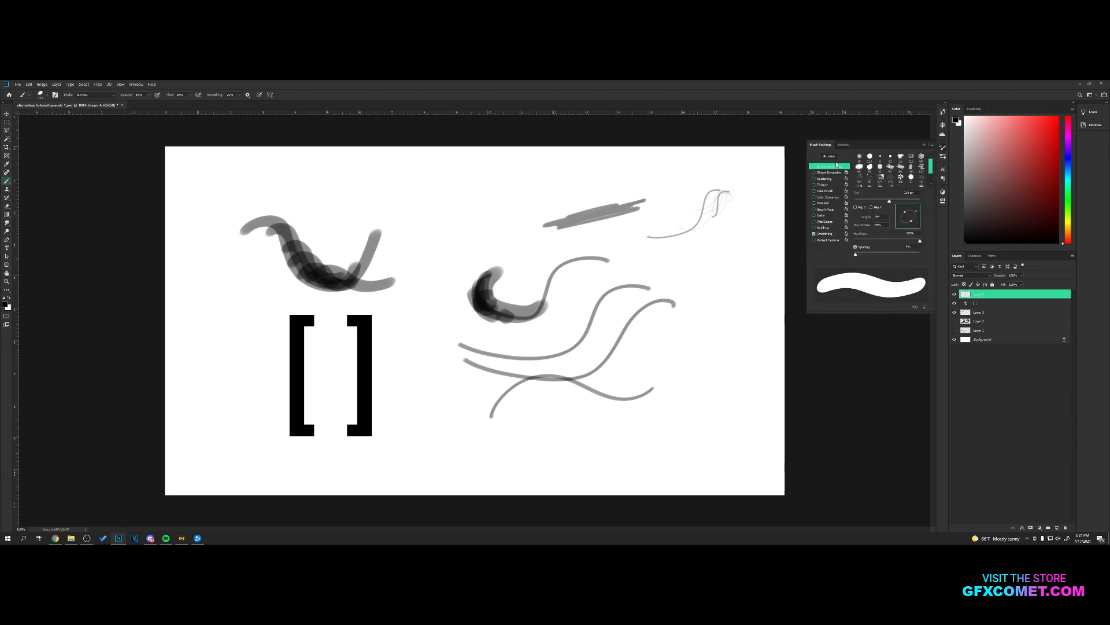
click(135, 85)
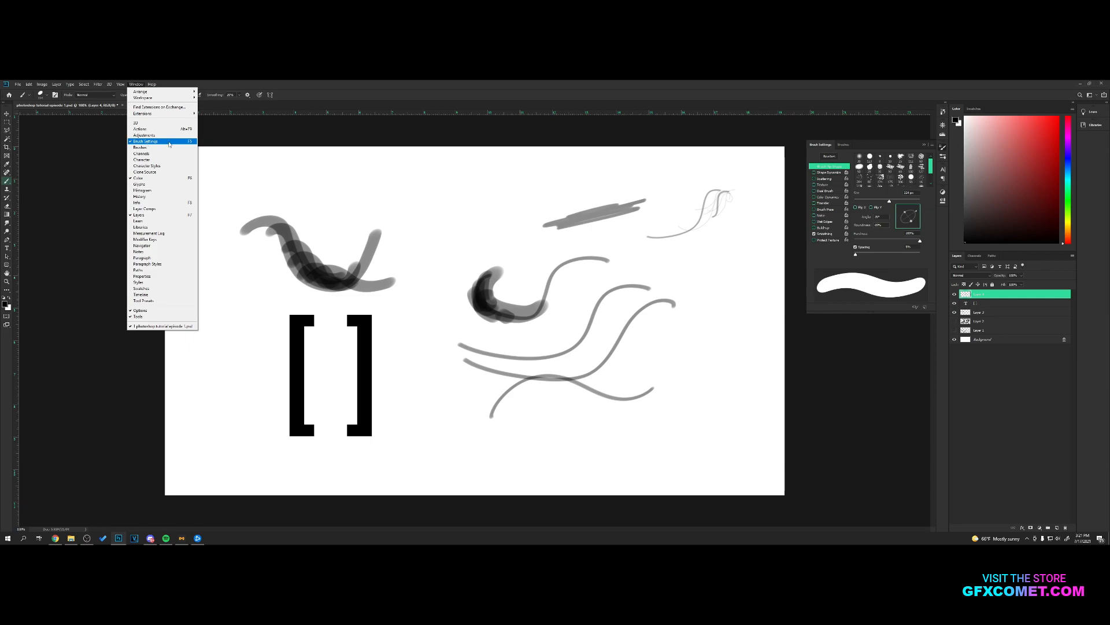
click(867, 155)
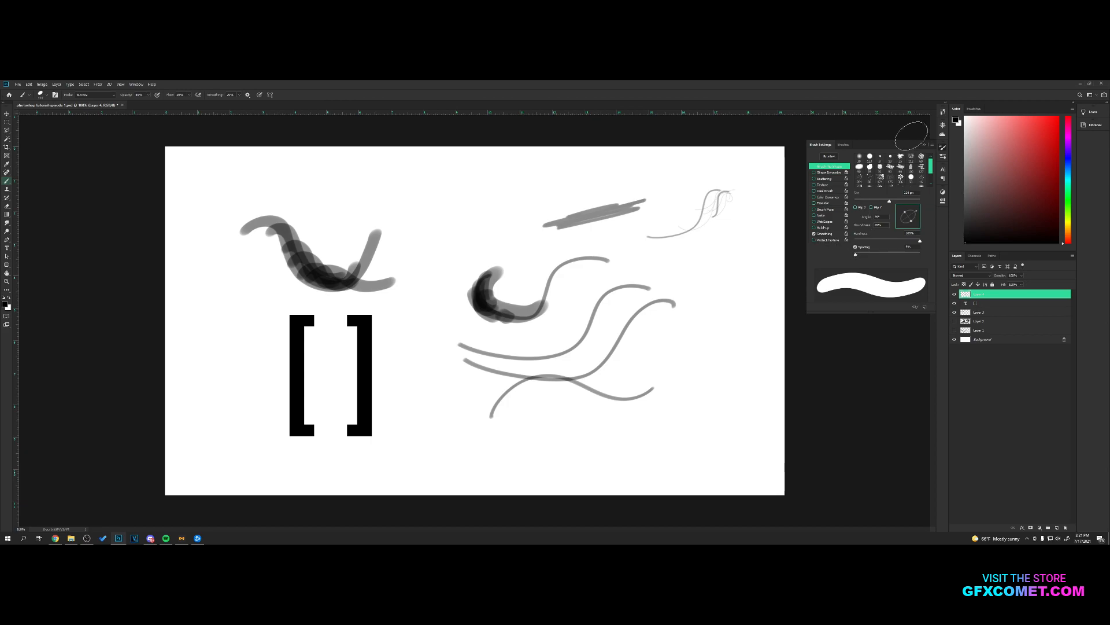
Step: Choose the Soft Round preset from General Brushes and paint a test stroke in the lower-right part of the canvas
click(46, 95)
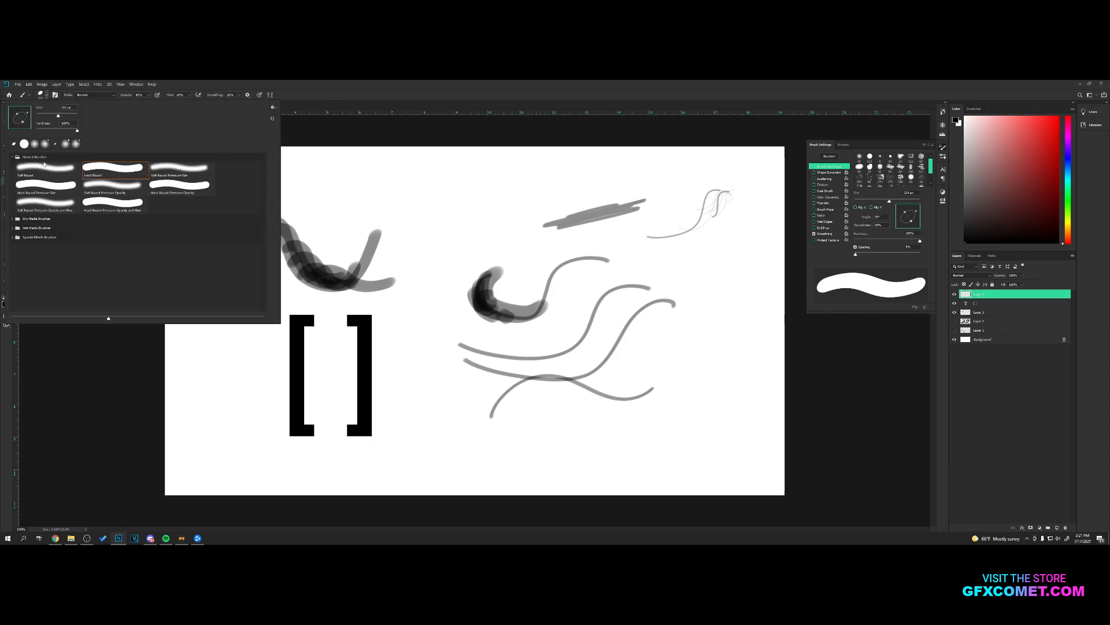
click(44, 167)
click(389, 85)
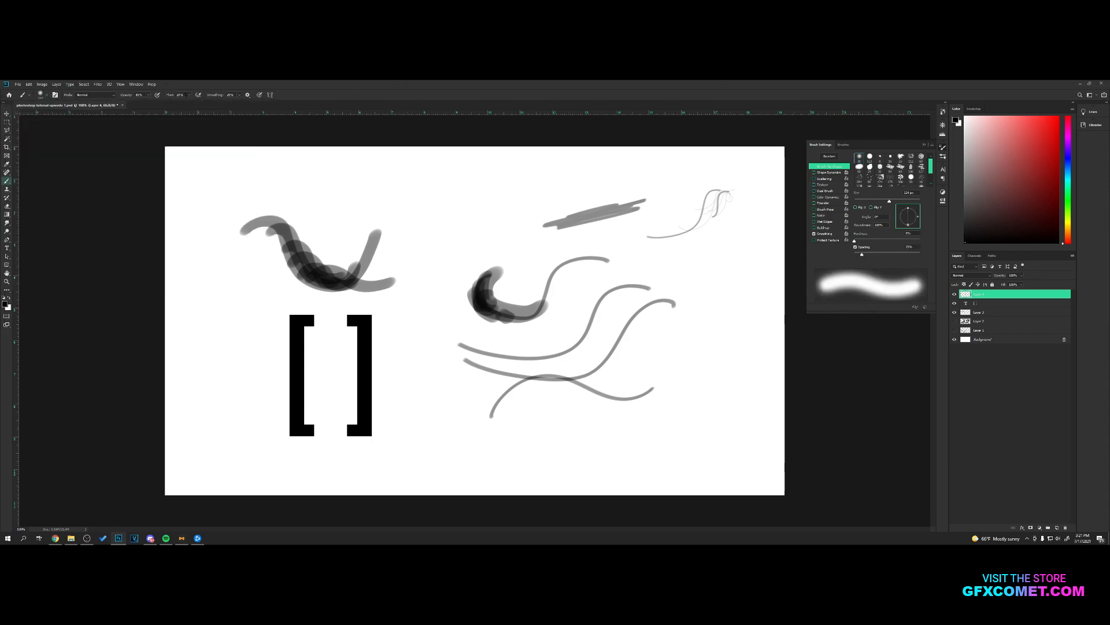
drag(717, 383, 659, 409)
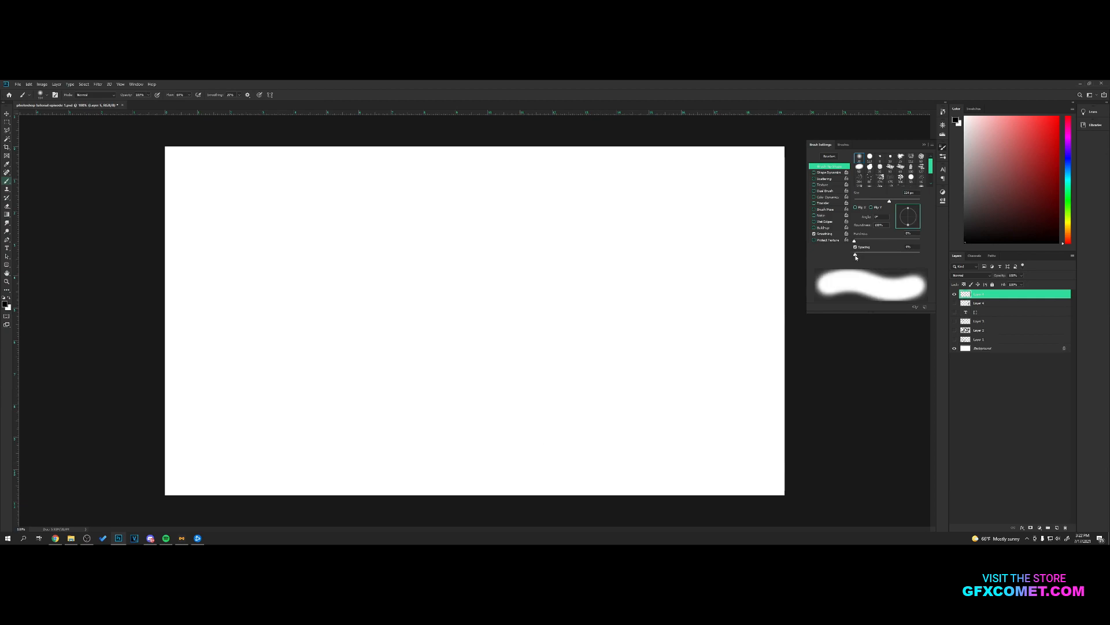
Step: Keep the brush spacing low, shrink the soft tip and paint a long curved stroke across the upper canvas
drag(856, 257, 857, 258)
key([)
key([)
key([)
key([)
key([)
key([)
key([)
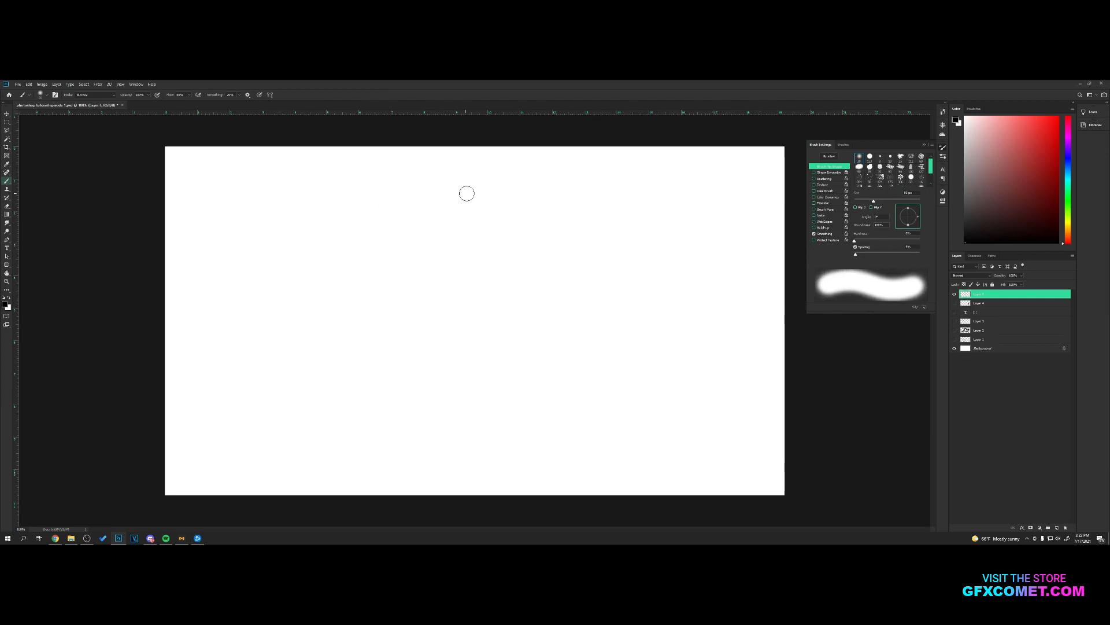
mouse_move(572, 187)
mouse_down()
mouse_move(446, 228)
mouse_move(229, 199)
mouse_up()
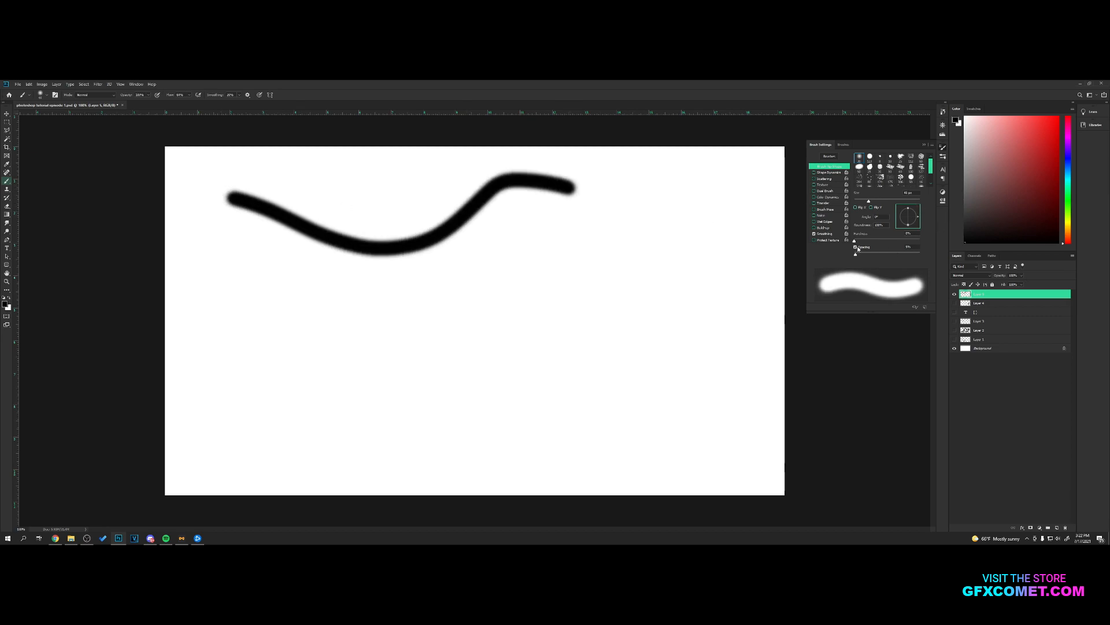
Step: Enlarge the soft tip considerably and paint a very thick S-shaped stroke across the middle of the canvas
key(])
key(])
key(])
key(])
key(])
key(])
key(])
mouse_move(669, 278)
mouse_down()
mouse_move(585, 298)
mouse_move(521, 371)
mouse_up()
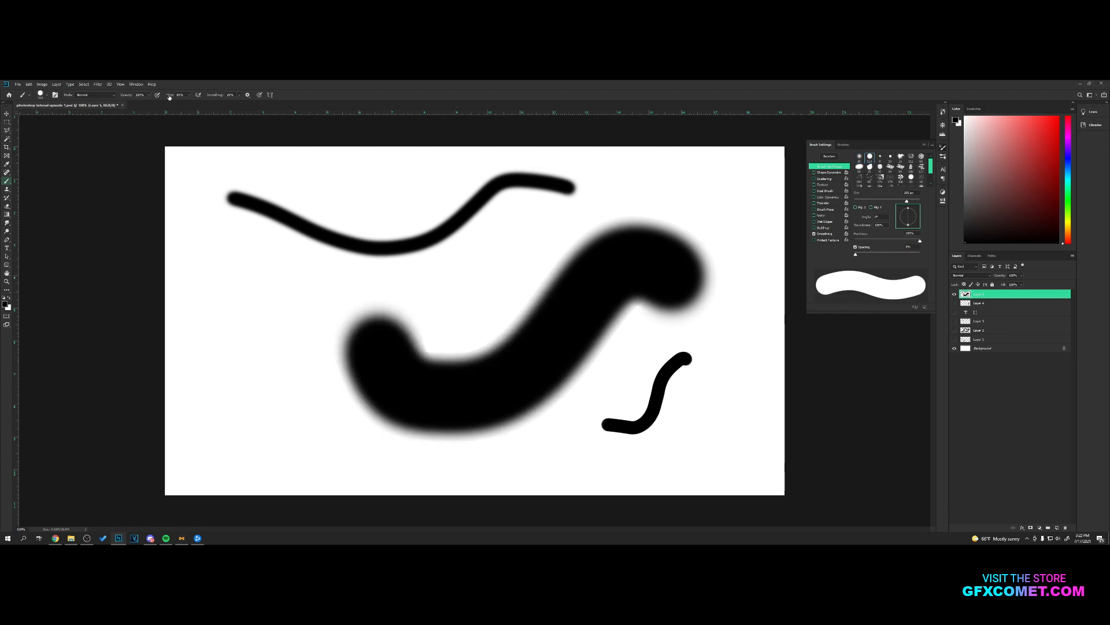
Step: Set the brush flow to 100% and add a blank layer with the painted layer hidden
drag(169, 97, 1027, 340)
click(954, 293)
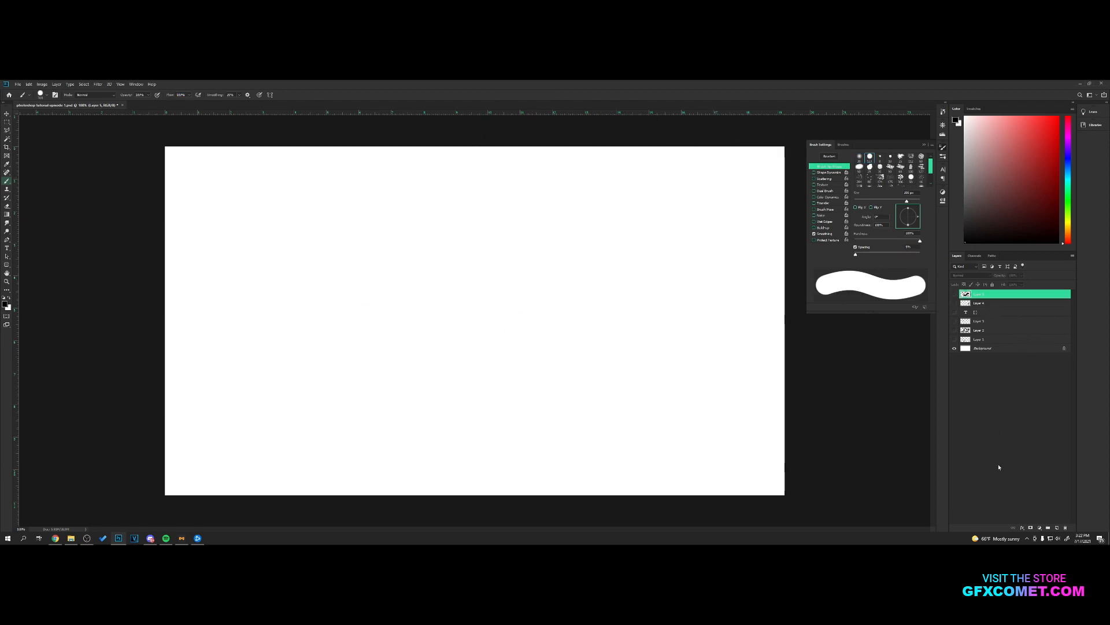
click(1057, 528)
Step: Shrink the hard tip, increase its spacing and paint two thick, bumpy-edged horizontal strokes across the canvas
key([)
key([)
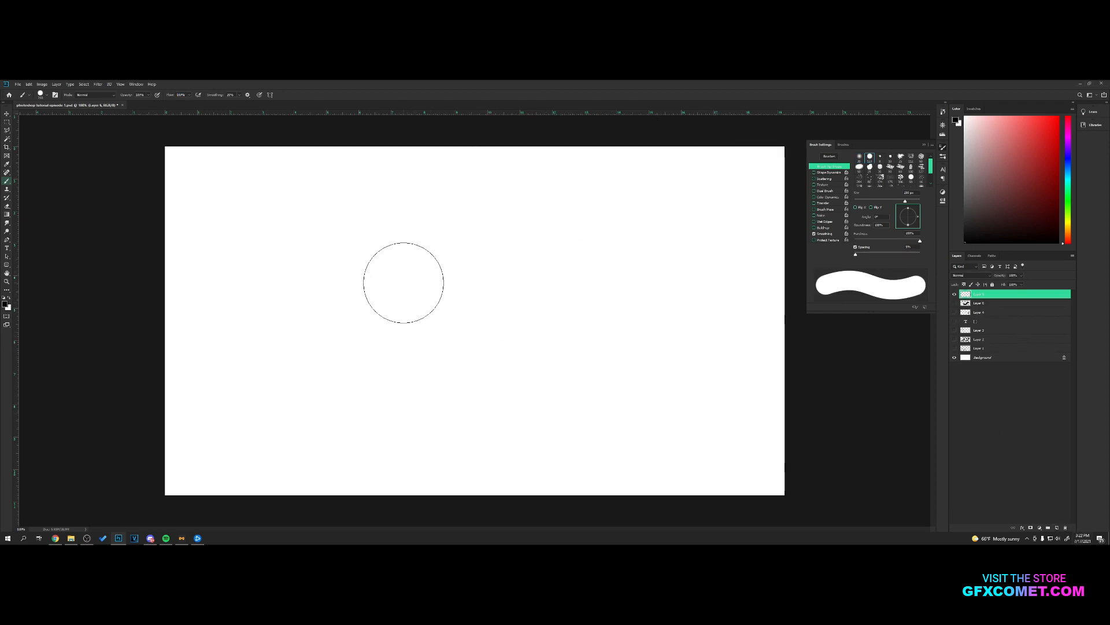
click(860, 255)
mouse_move(286, 282)
mouse_down()
mouse_move(350, 255)
mouse_move(410, 261)
mouse_move(521, 235)
mouse_move(696, 242)
mouse_up()
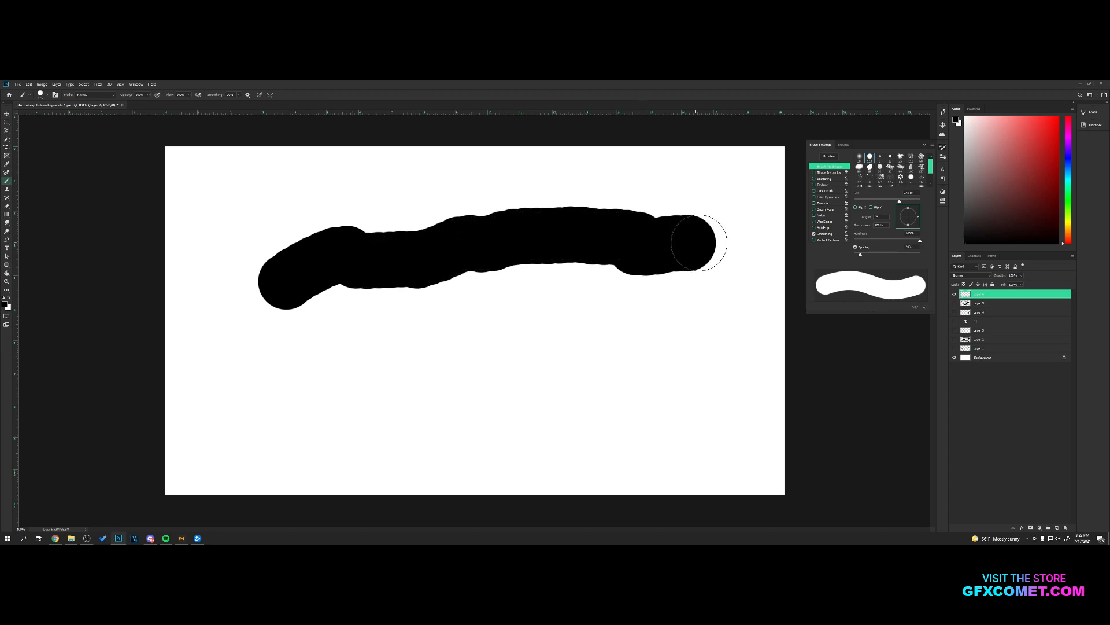
drag(243, 386, 579, 375)
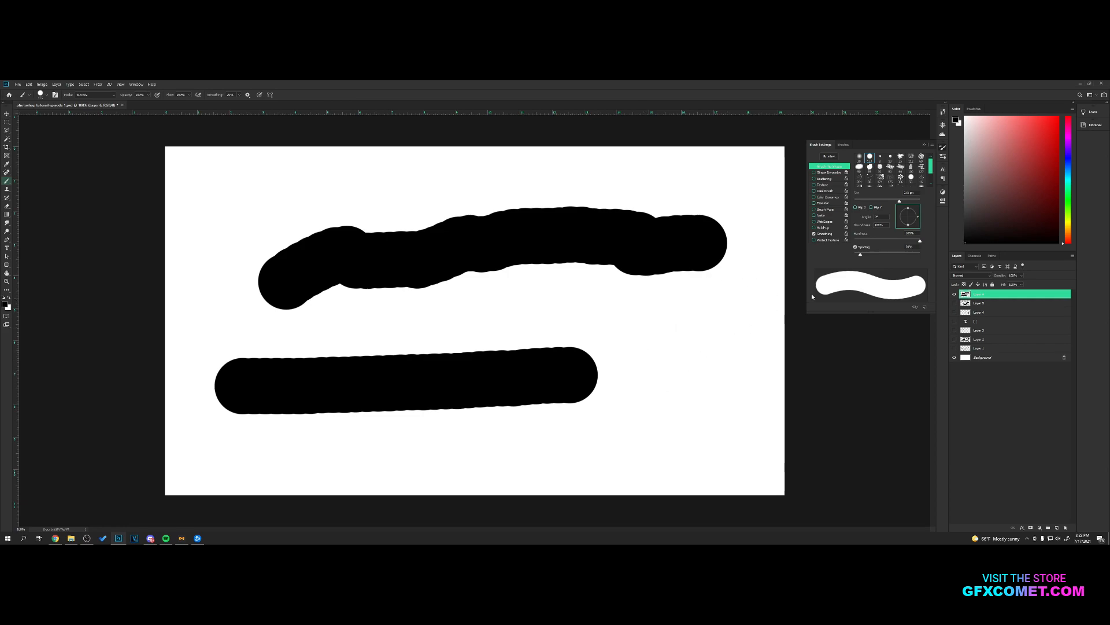
Step: Lower the brush spacing to its minimum and paint a thinner, smooth hooked stroke around the straight one
drag(860, 254, 852, 255)
key(bracketleft)
key(bracketleft)
key(bracketleft)
key(bracketleft)
key(bracketleft)
key(bracketleft)
mouse_move(222, 458)
mouse_down()
mouse_move(525, 451)
mouse_move(642, 436)
mouse_move(696, 382)
mouse_move(667, 318)
mouse_move(592, 296)
mouse_move(498, 312)
mouse_up()
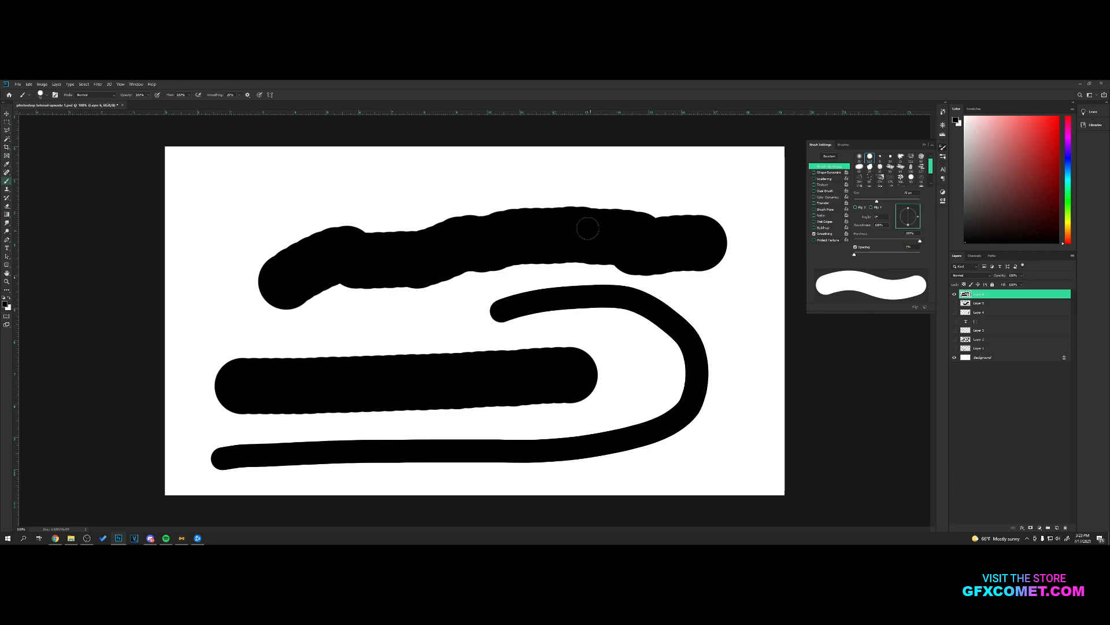
Step: Add a blank layer with the spacing test strokes hidden and shrink the brush tip
click(1057, 528)
click(954, 303)
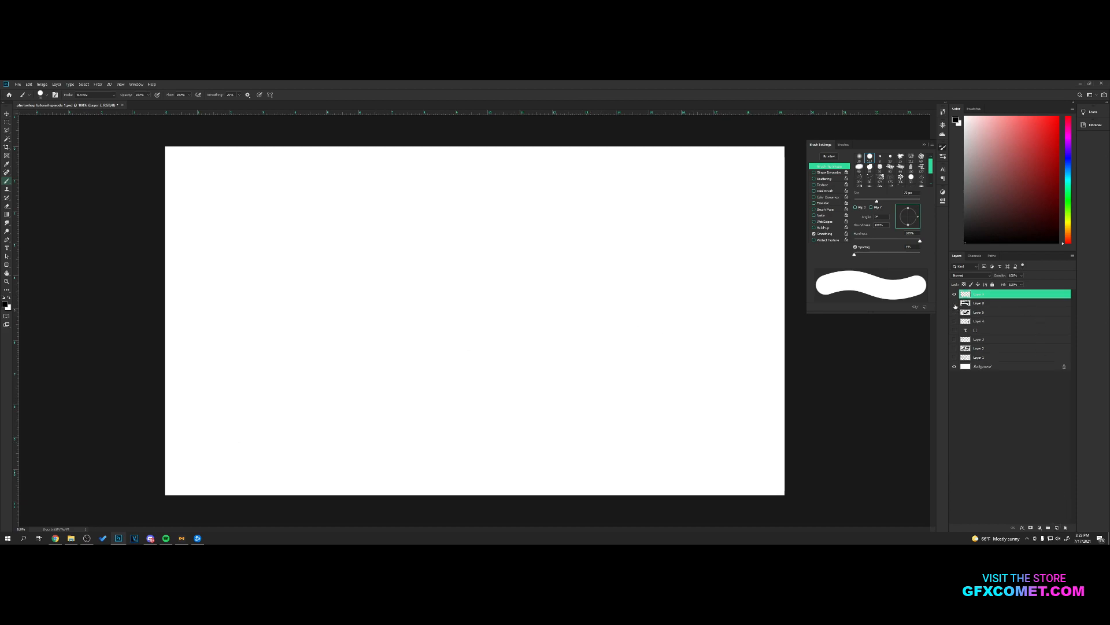
key(bracketleft)
key(bracketleft)
key(bracketleft)
key(bracketleft)
key(bracketleft)
key(bracketleft)
key(bracketleft)
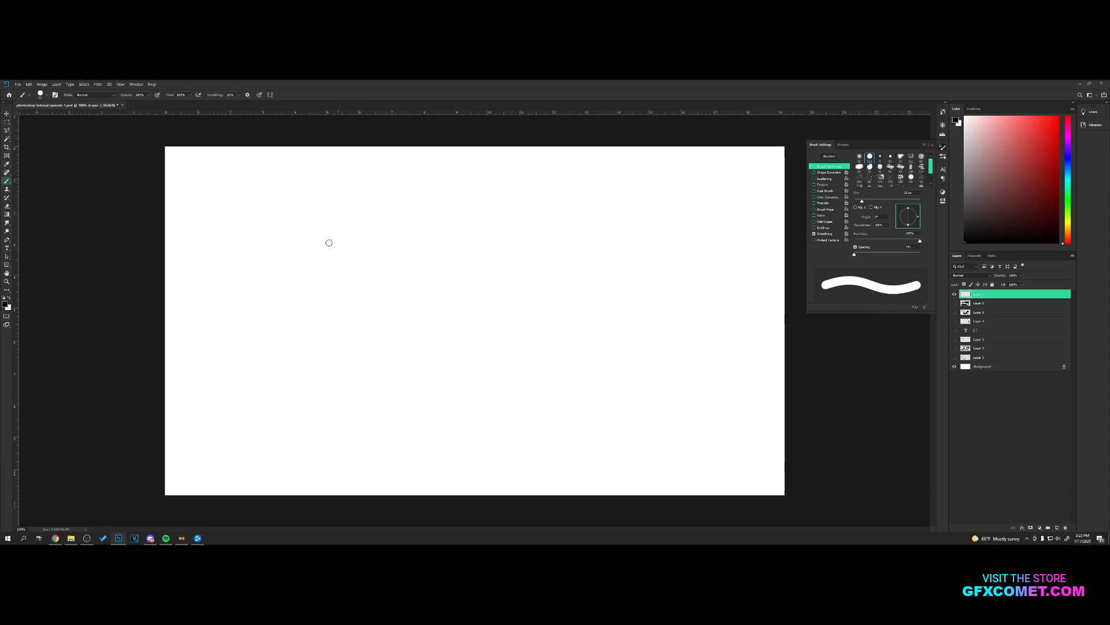
Step: Set the foreground colour to a light green
click(6, 306)
drag(843, 271, 818, 266)
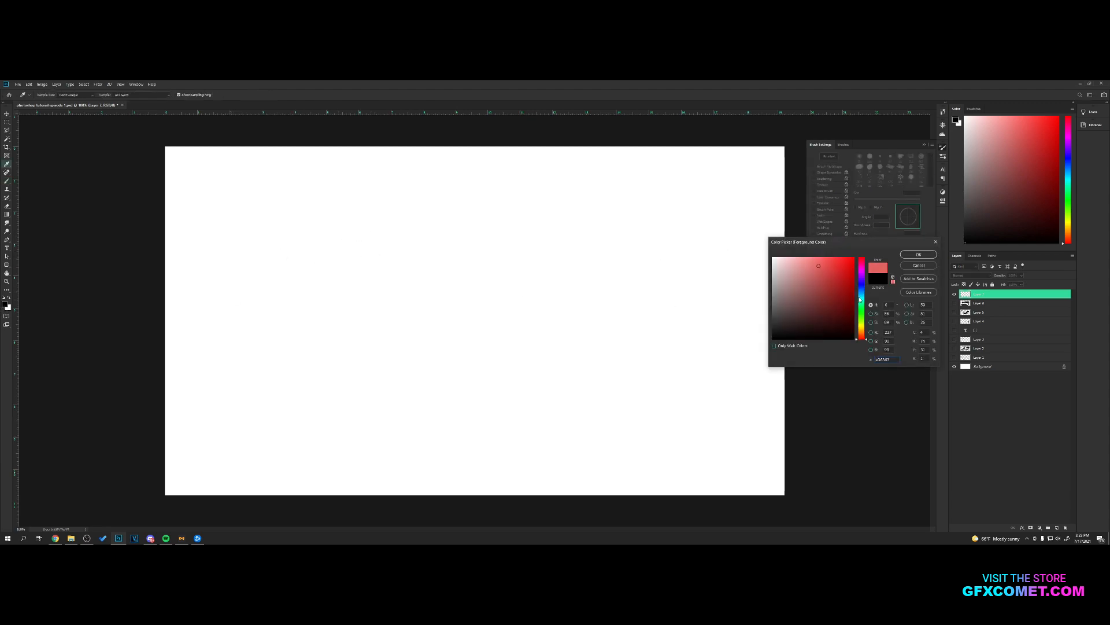
drag(859, 296, 860, 315)
click(918, 255)
Step: Enlarge the tip and paint a solid green patch in the upper-middle part of the canvas
key(bracketright)
mouse_move(370, 228)
mouse_down()
mouse_move(342, 264)
mouse_move(353, 231)
mouse_move(359, 247)
mouse_move(375, 235)
mouse_move(389, 252)
mouse_move(371, 255)
mouse_move(373, 267)
mouse_move(380, 249)
mouse_move(361, 230)
mouse_move(405, 243)
mouse_move(501, 241)
mouse_move(398, 234)
mouse_move(393, 254)
mouse_move(490, 255)
mouse_move(423, 259)
mouse_move(436, 275)
mouse_move(421, 281)
mouse_move(349, 293)
mouse_up()
key(v)
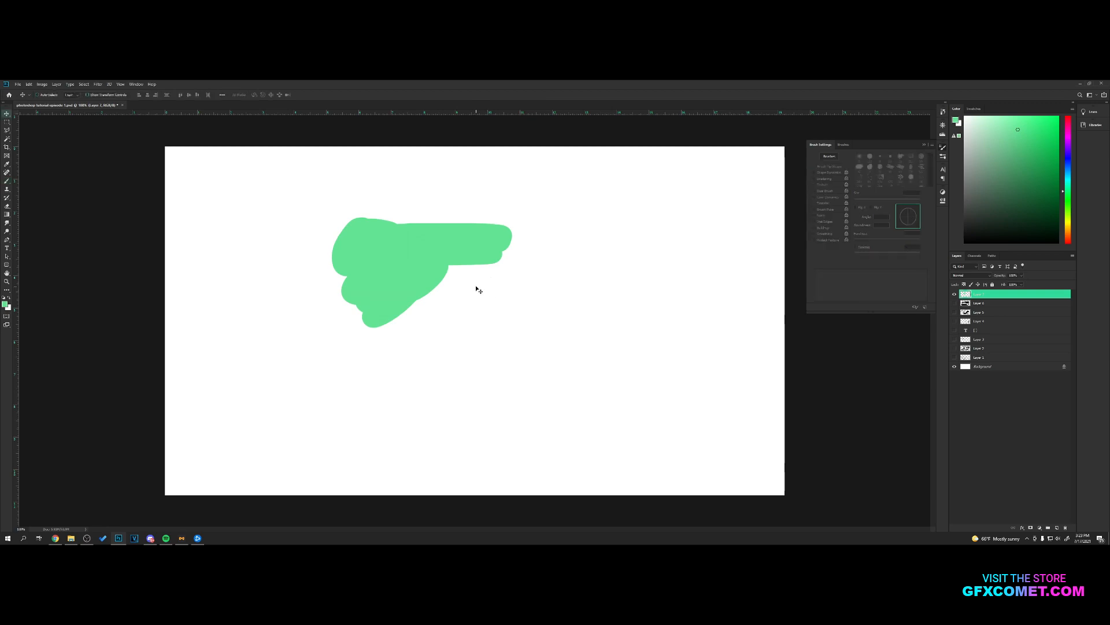
Step: Add a new blank layer, hide the green patch's layer and return to the Brush tool
click(1057, 528)
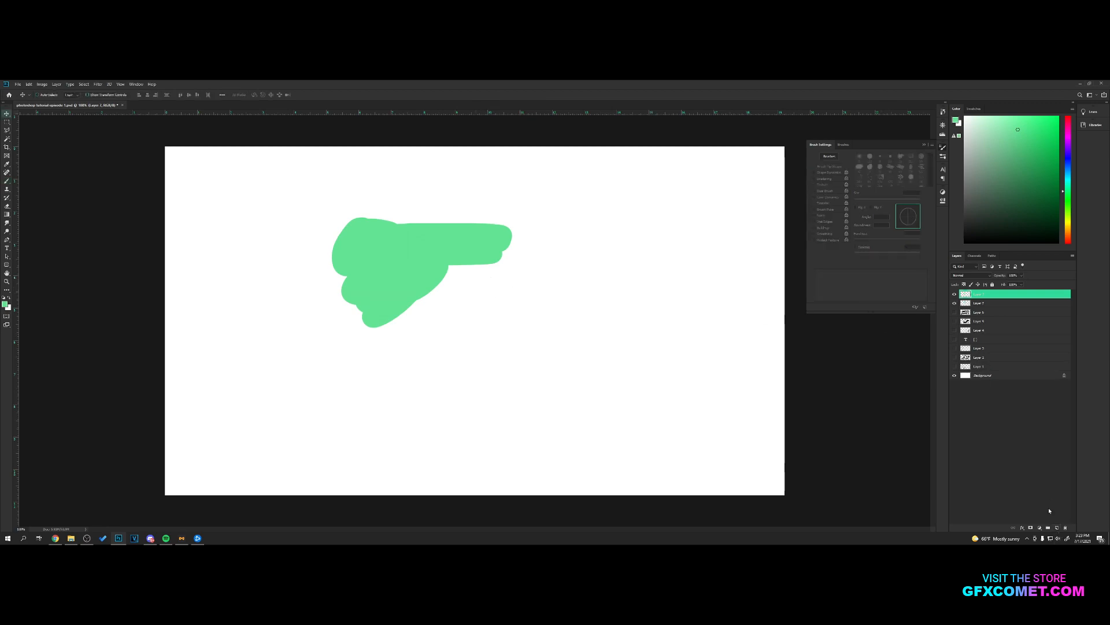
click(954, 303)
key(b)
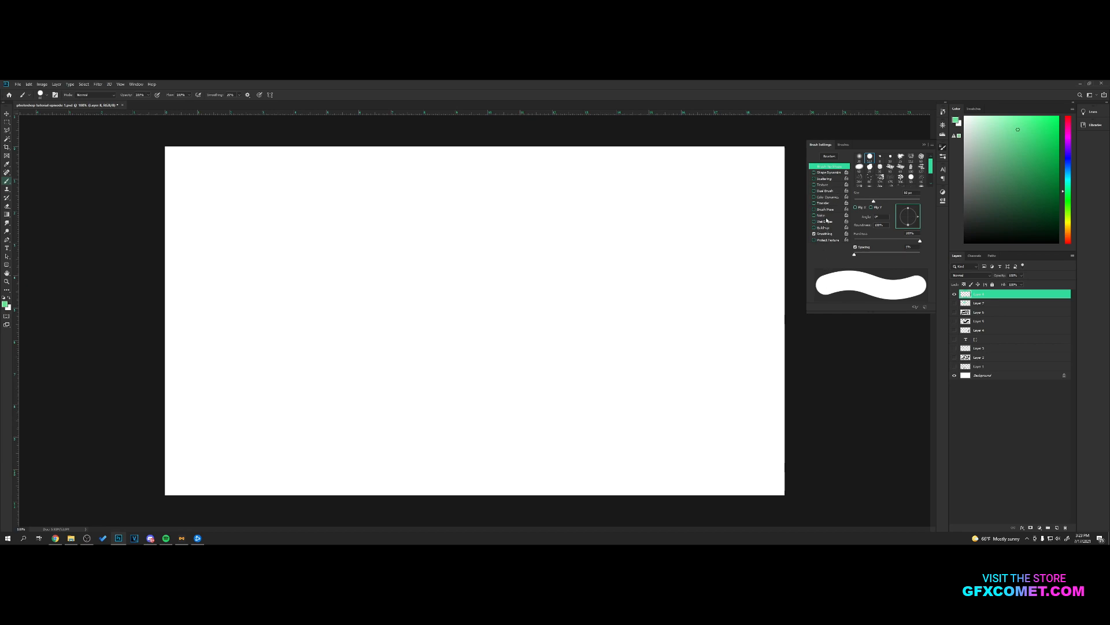
Step: Examine the Shape Dynamics and Scattering options in the Brush Settings and close the settings
click(824, 174)
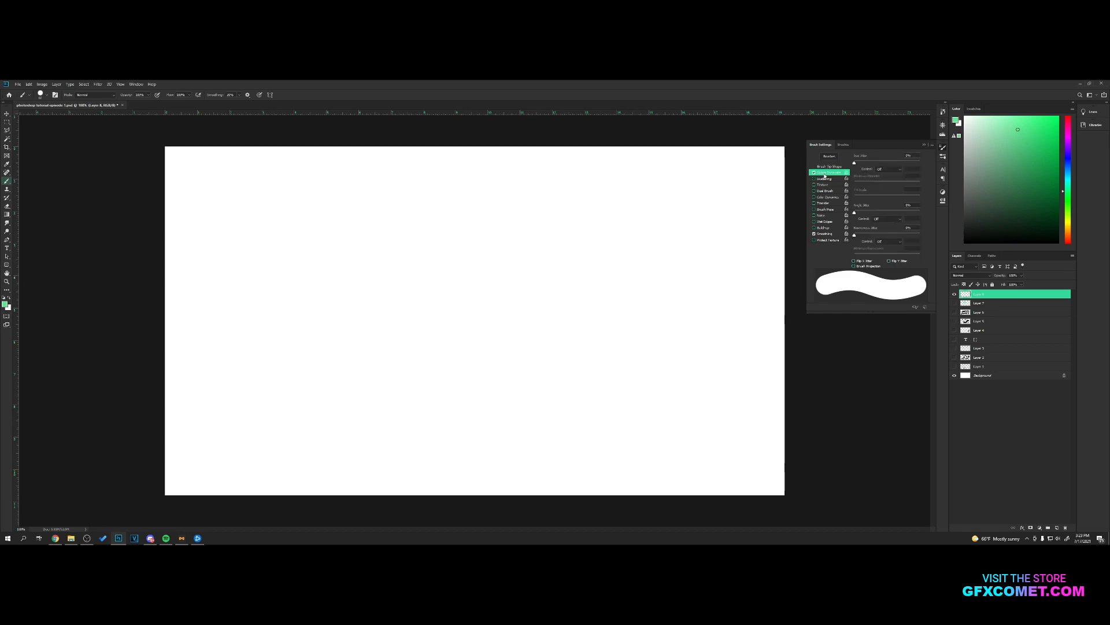
click(814, 172)
click(823, 178)
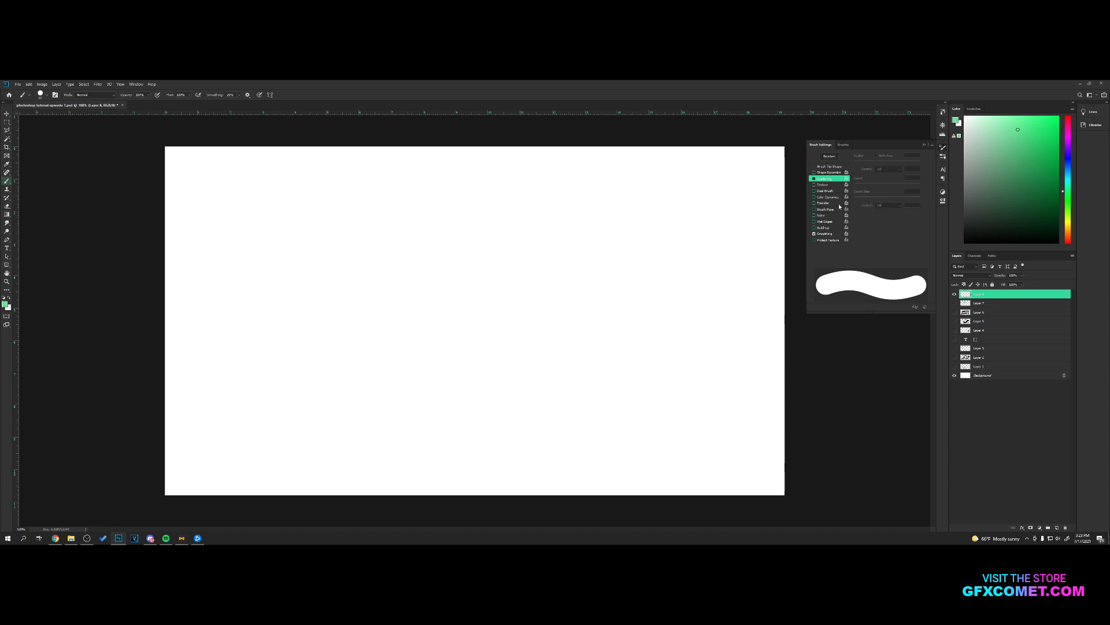
click(923, 145)
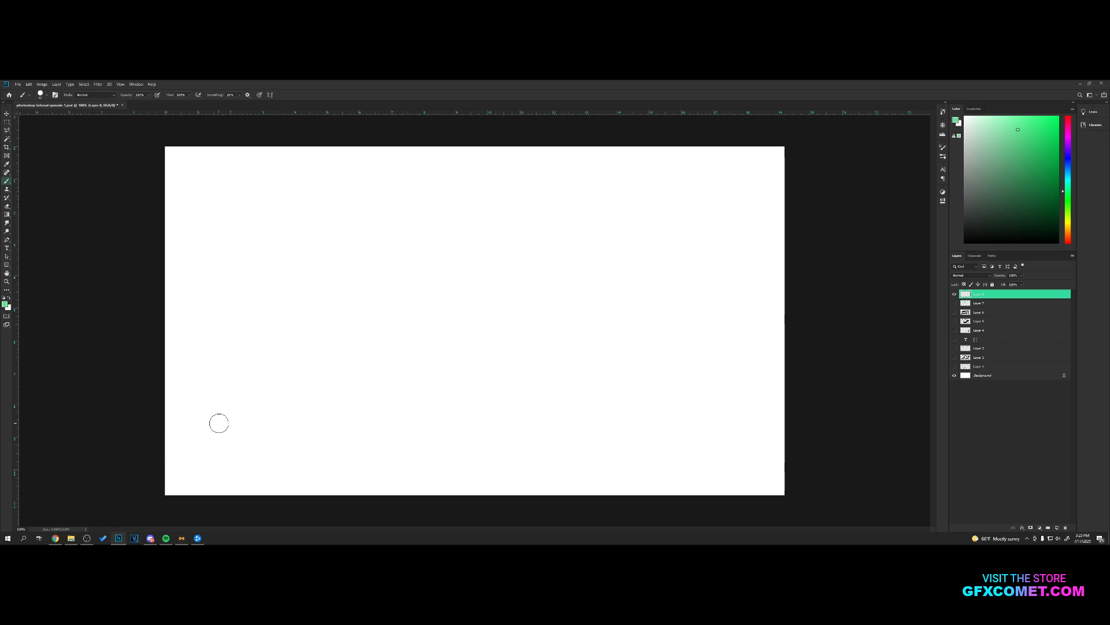